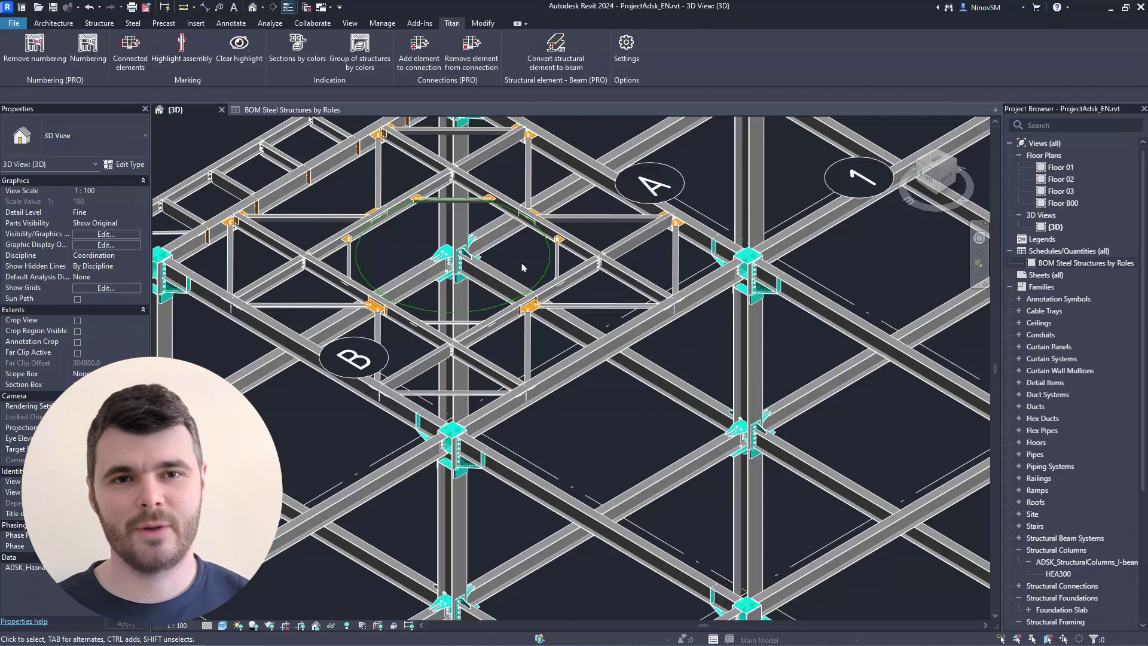
# Step: Open Titan Numbering, browse the Plates and Profiles parameter tabs, and begin adding a plate parameter
pyautogui.click(92, 55)
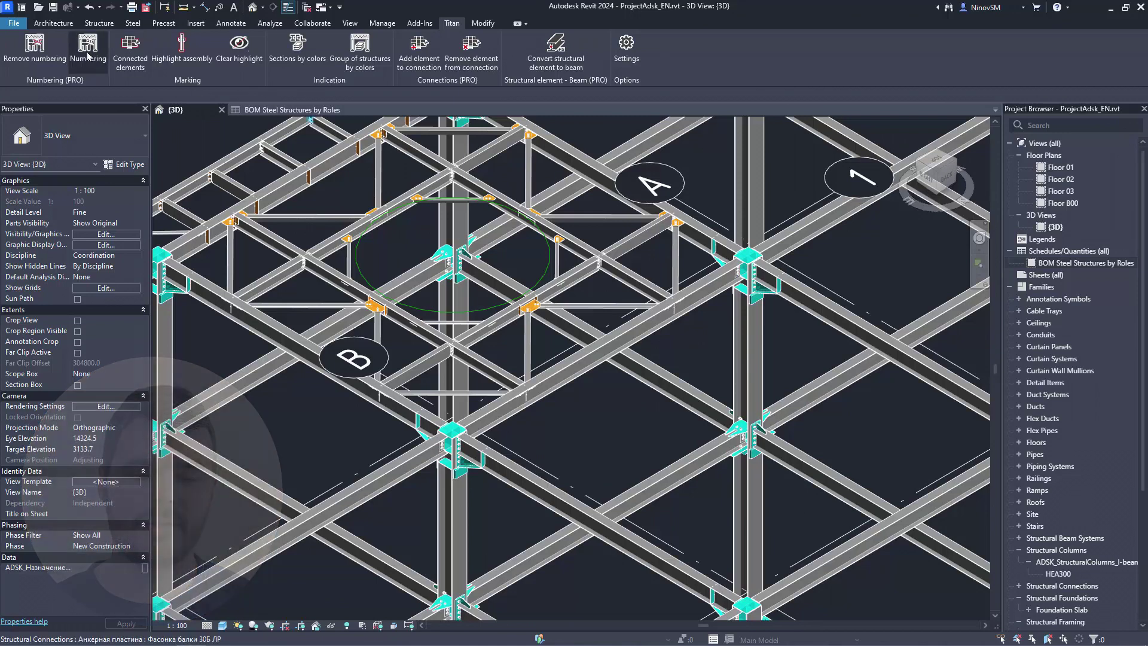
pyautogui.moveTo(368, 125); pyautogui.dragTo(515, 166)
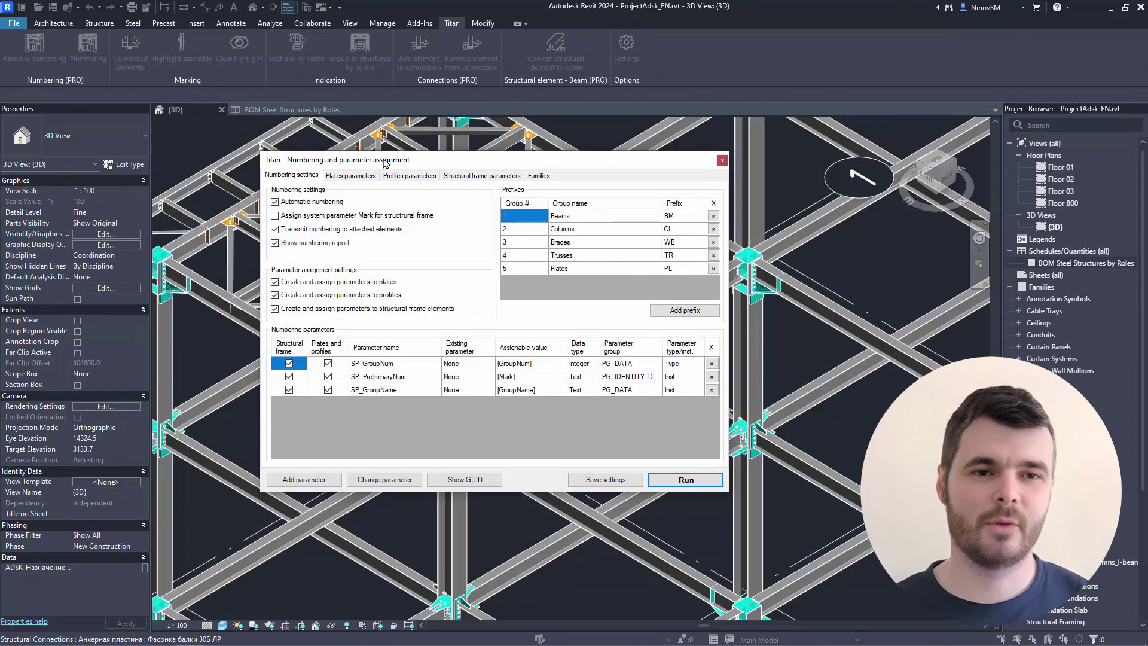
pyautogui.click(368, 177)
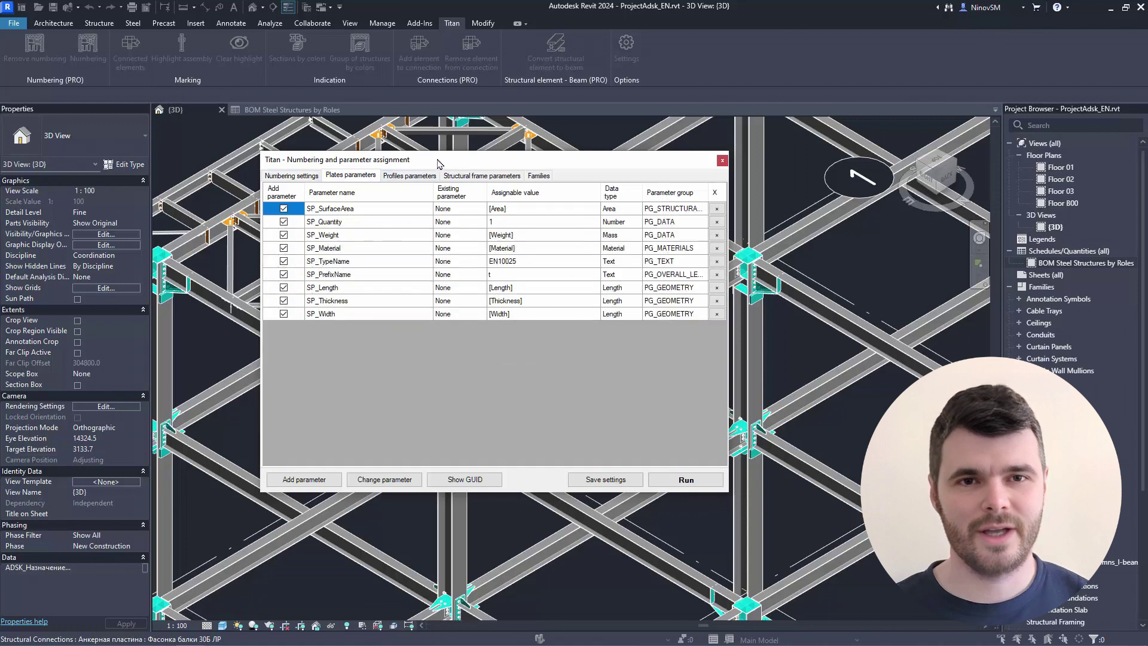
pyautogui.click(411, 177)
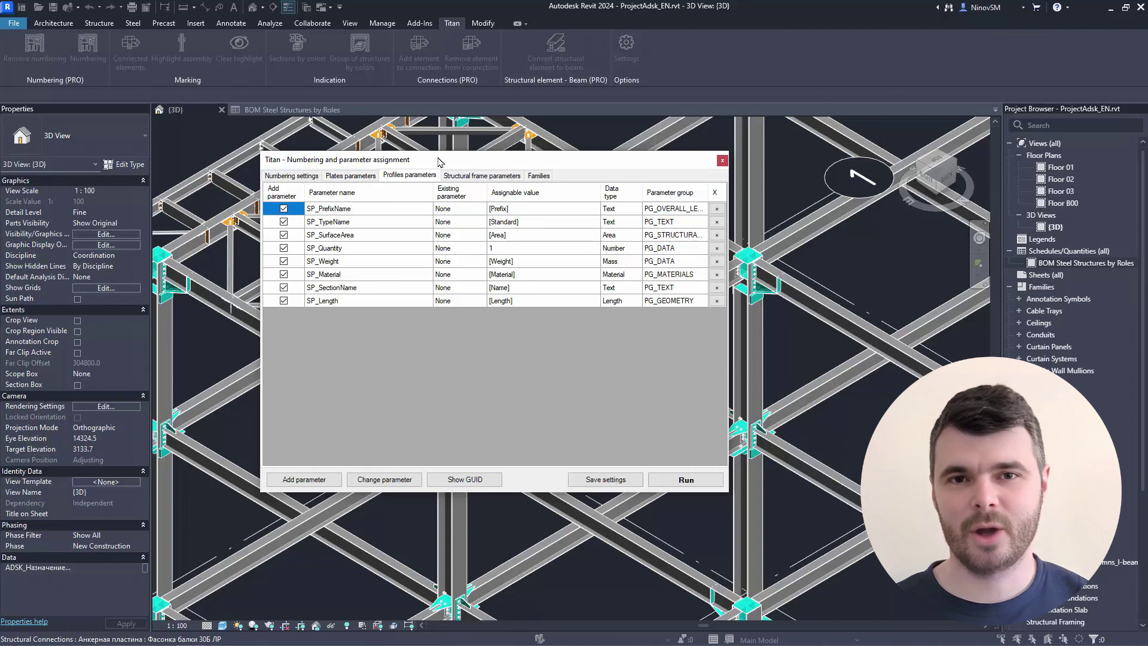
pyautogui.click(359, 178)
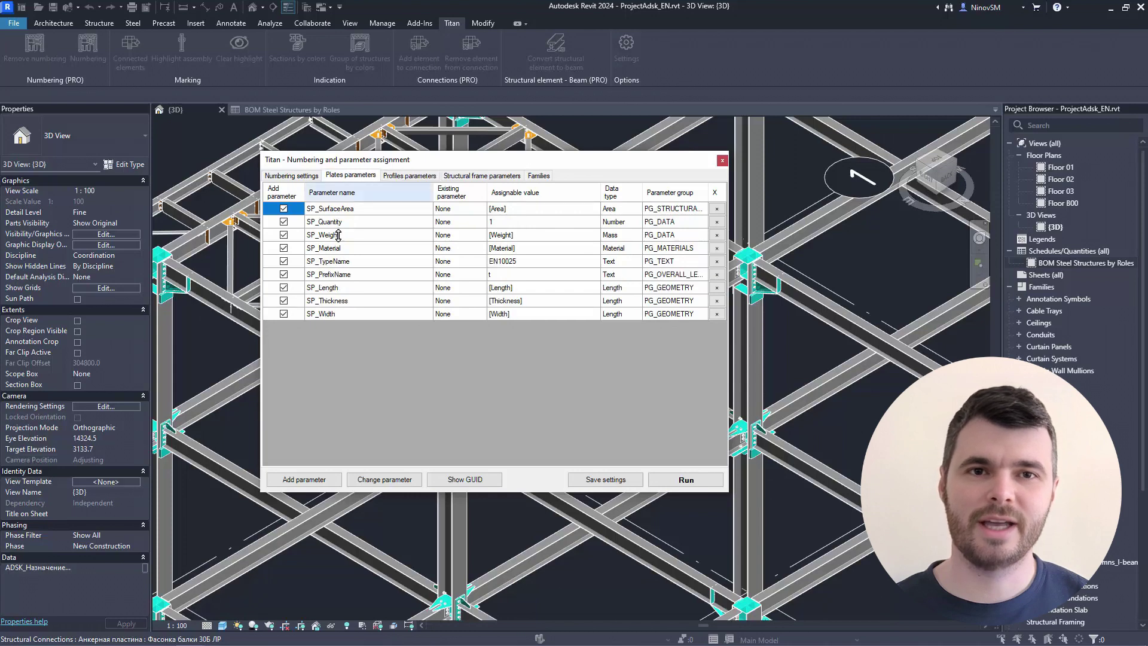
pyautogui.click(305, 479)
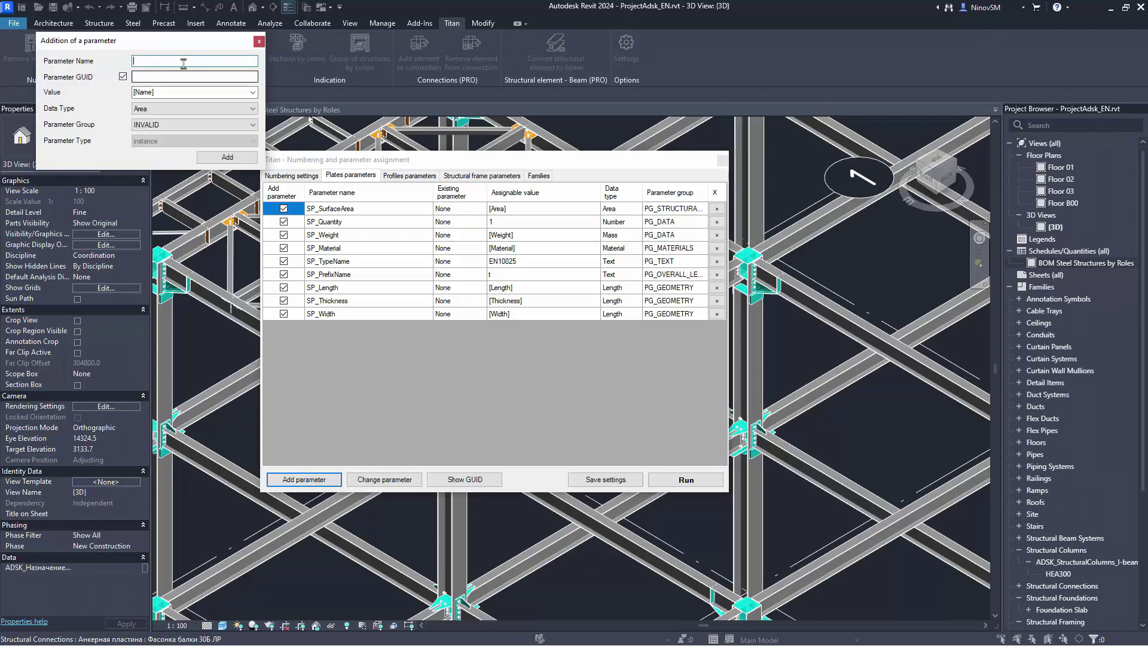
# Step: Add plate parameter SP_Phase with value 1, data type Text, in the PG_DATA parameter group
pyautogui.moveTo(195, 47); pyautogui.dragTo(318, 149)
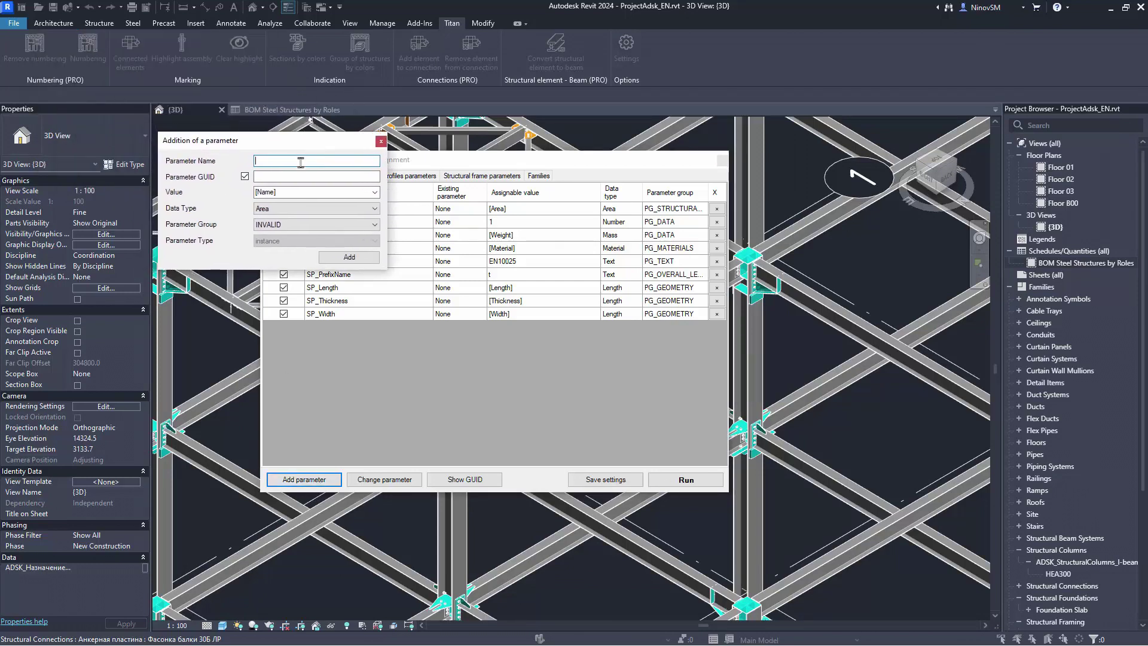
pyautogui.write('SP_Phase')
pyautogui.click(374, 192)
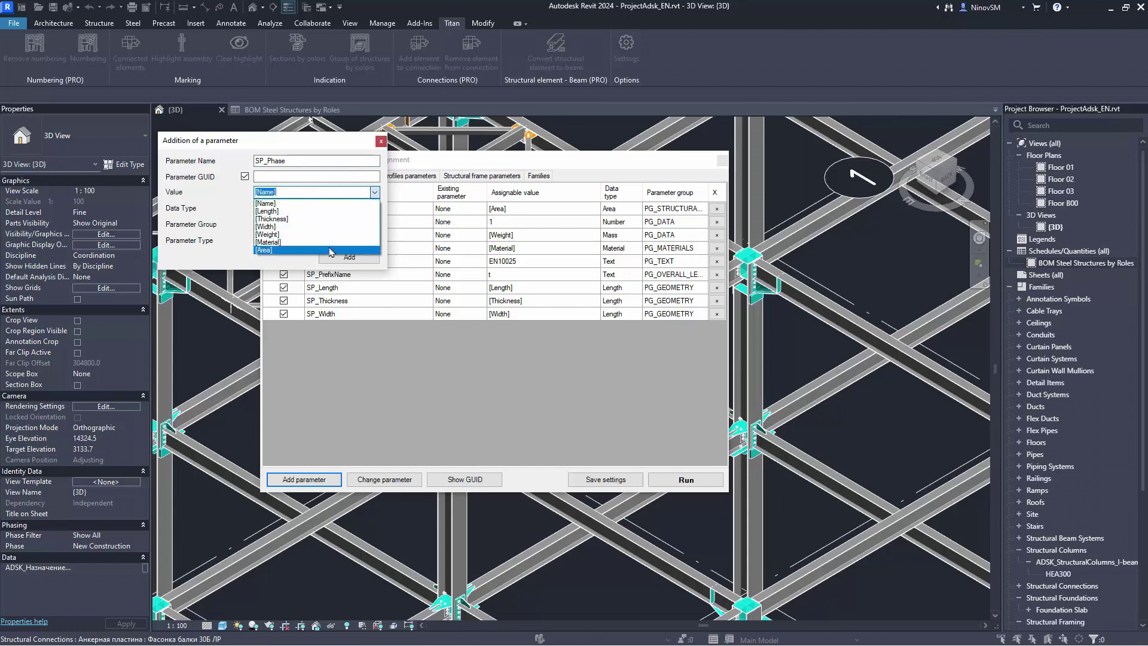
pyautogui.click(312, 192)
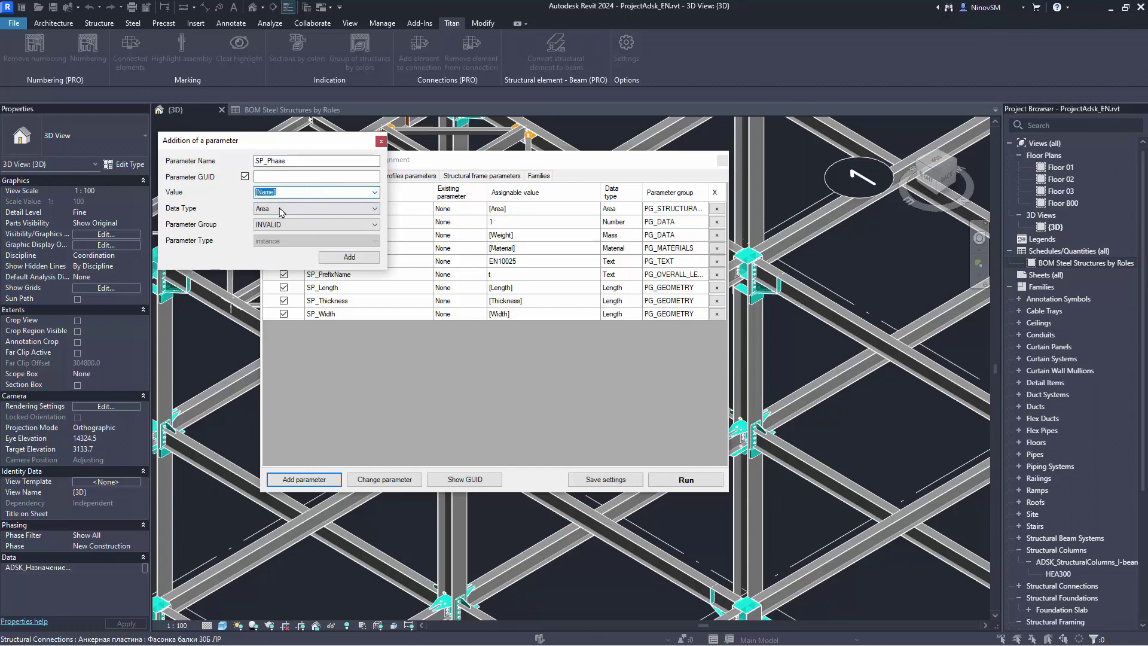
pyautogui.write('1')
pyautogui.click(375, 210)
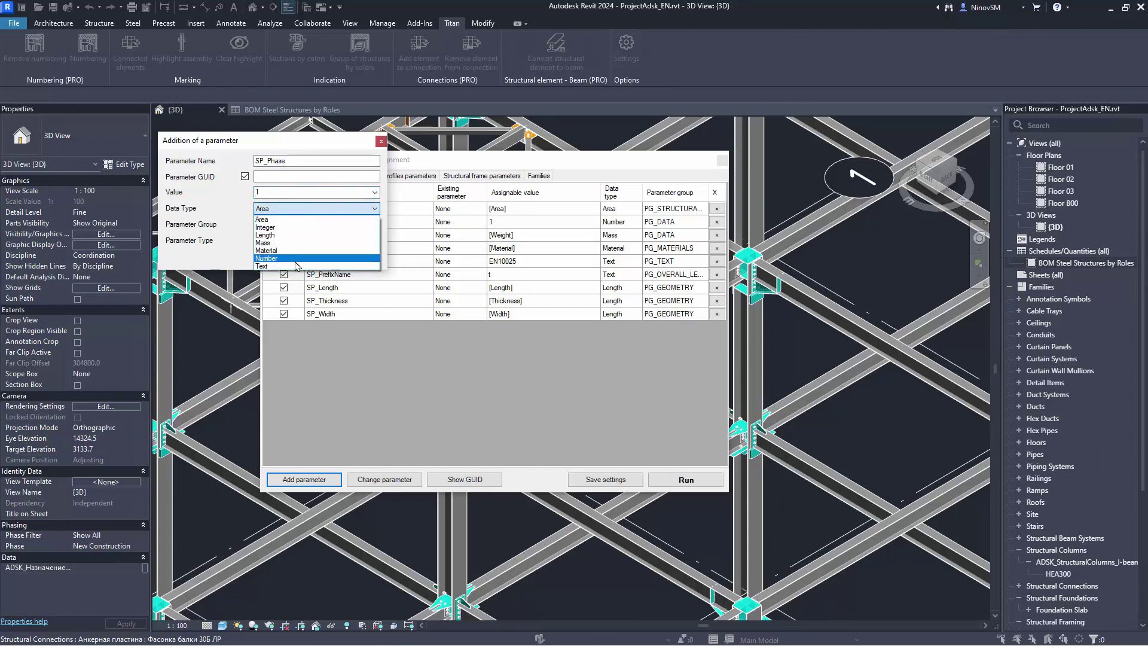
pyautogui.click(297, 266)
pyautogui.click(350, 225)
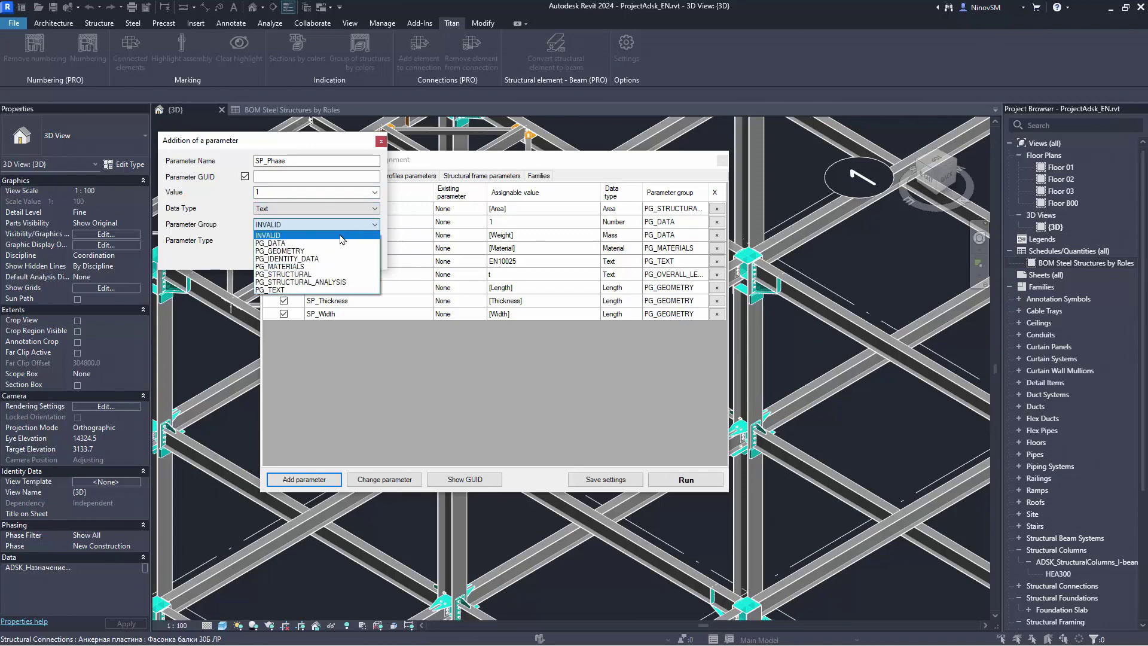
pyautogui.click(329, 244)
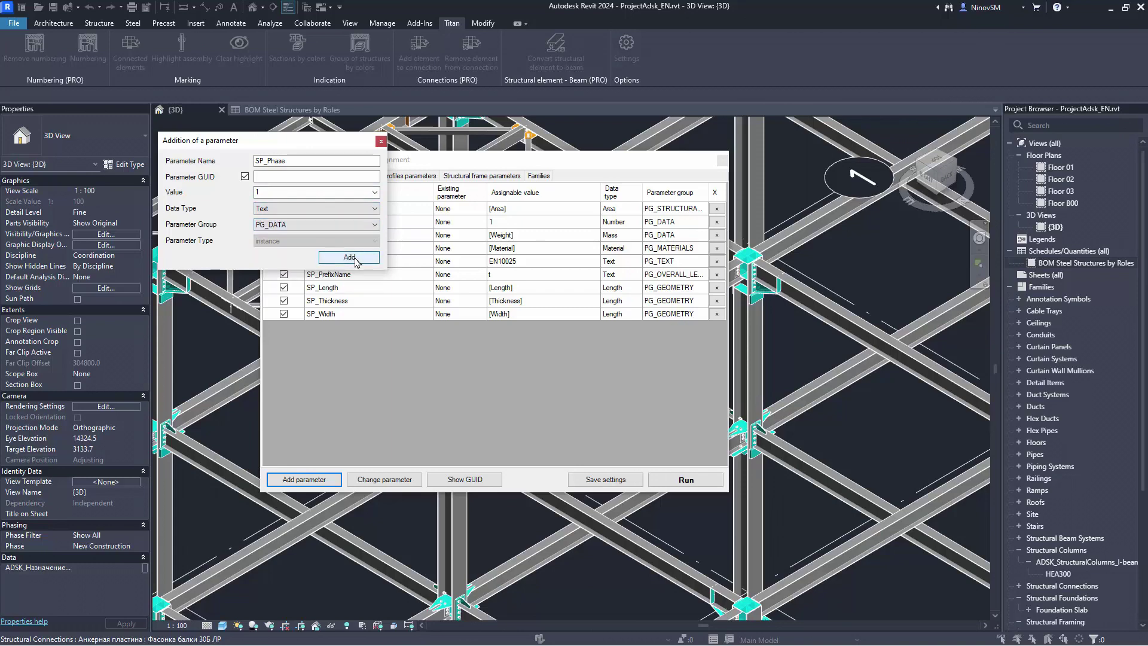
pyautogui.click(351, 257)
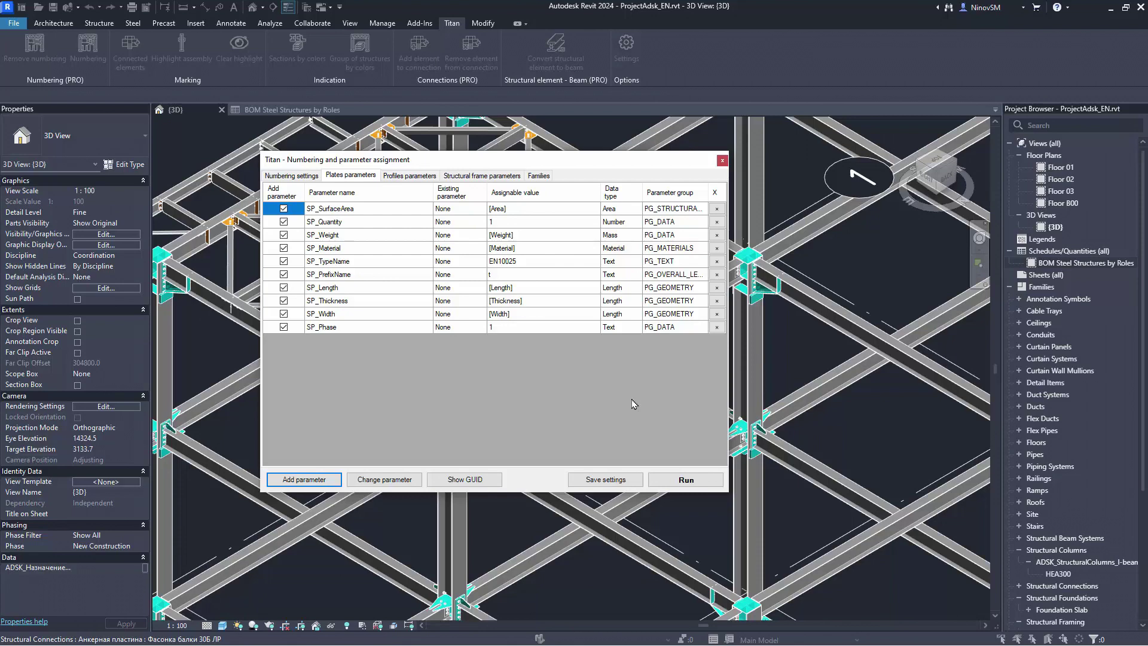
# Step: Review the Structural frame parameters, then the family groups: Beams 1, Columns 2, Braces 3
pyautogui.click(503, 178)
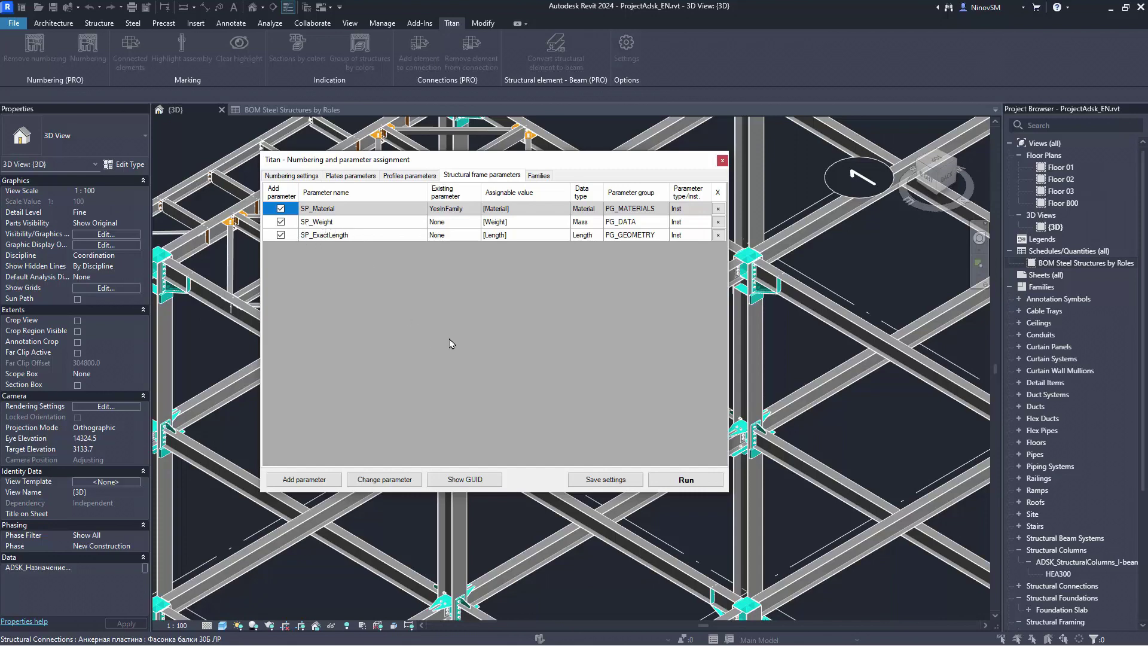
pyautogui.click(546, 175)
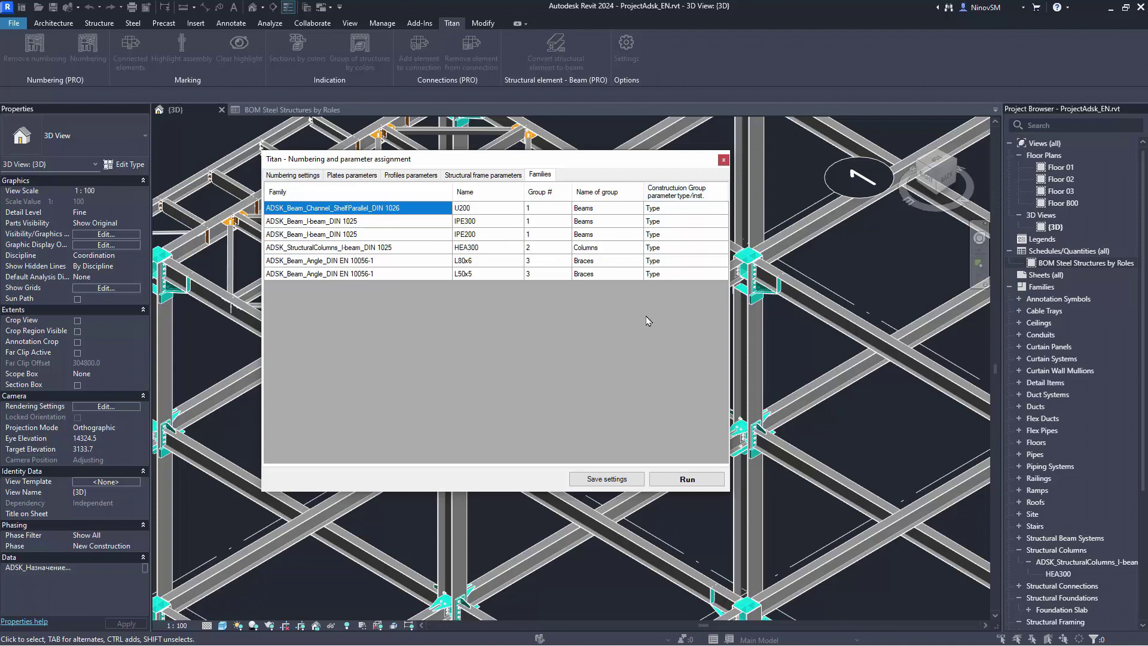
# Step: Return to Numbering settings to review automatic numbering and the BM, CL, WB, TR, PL prefixes
pyautogui.click(305, 178)
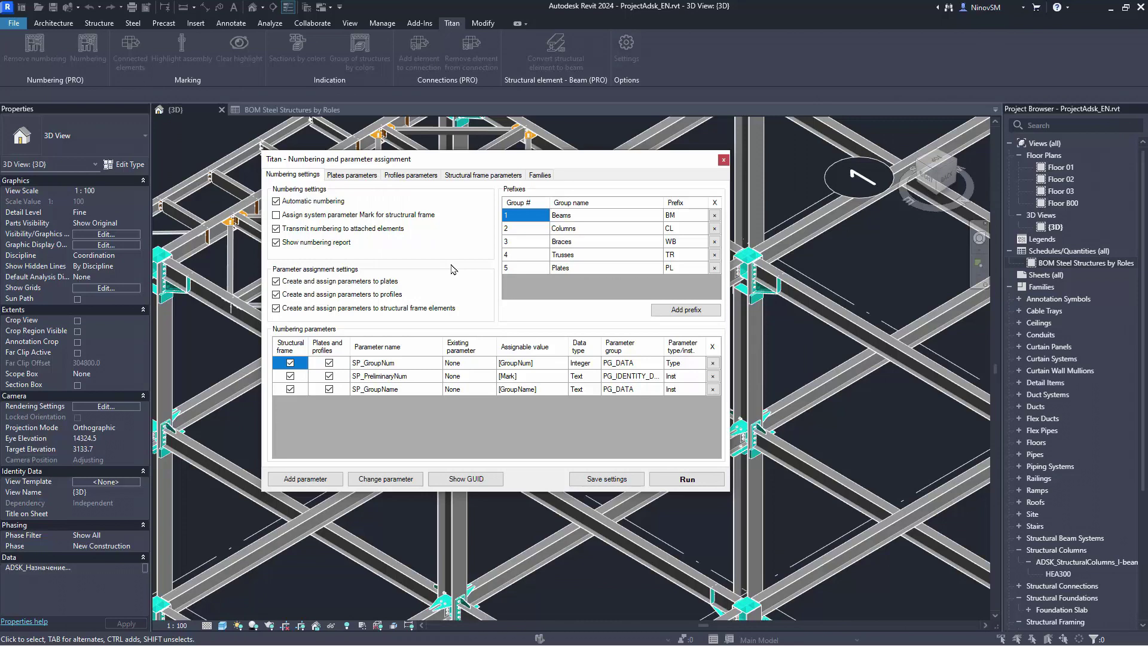
# Step: Run Titan numbering past the warning, producing marks BM1–BM3, CL1, WB1 and WB2
pyautogui.click(353, 174)
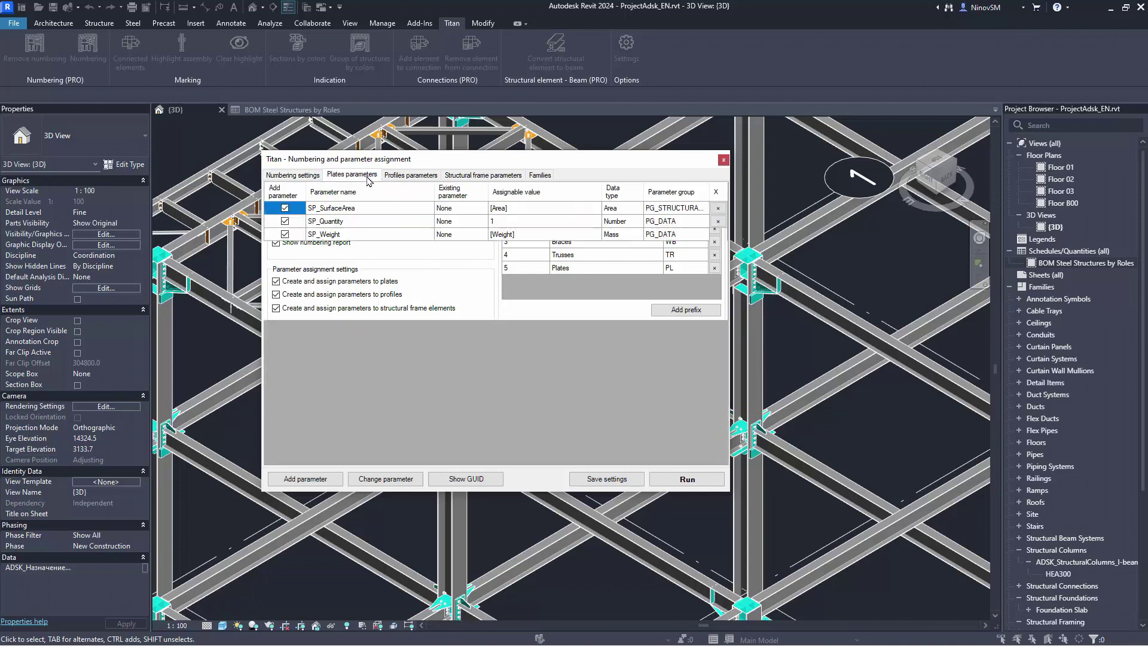
pyautogui.click(409, 175)
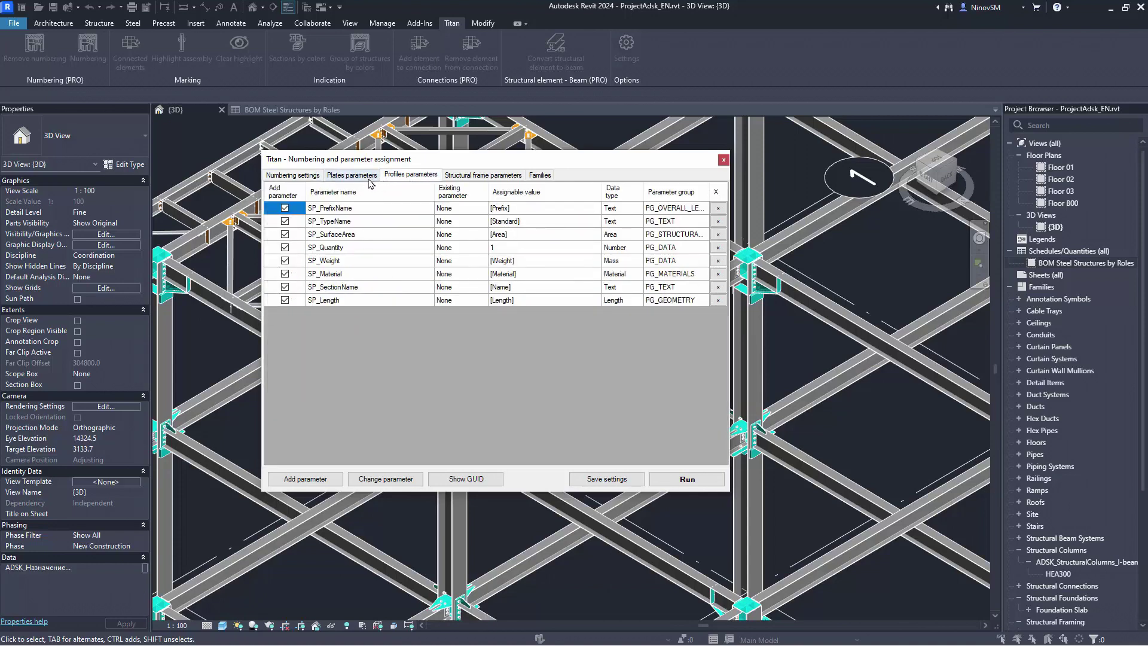
pyautogui.click(685, 480)
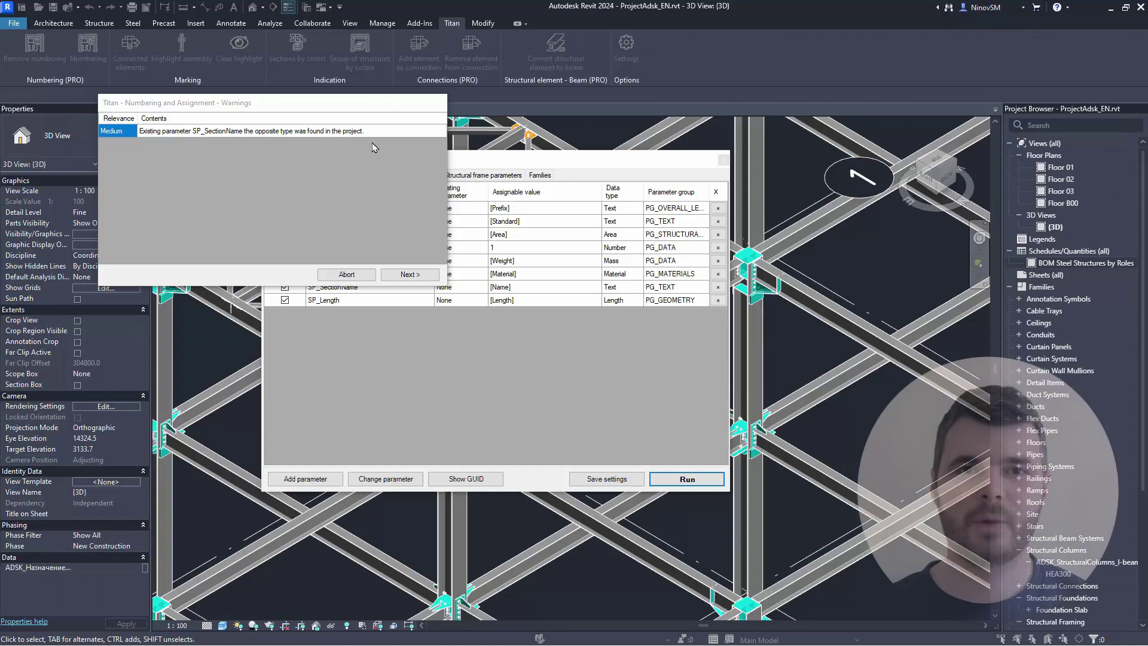
pyautogui.click(409, 274)
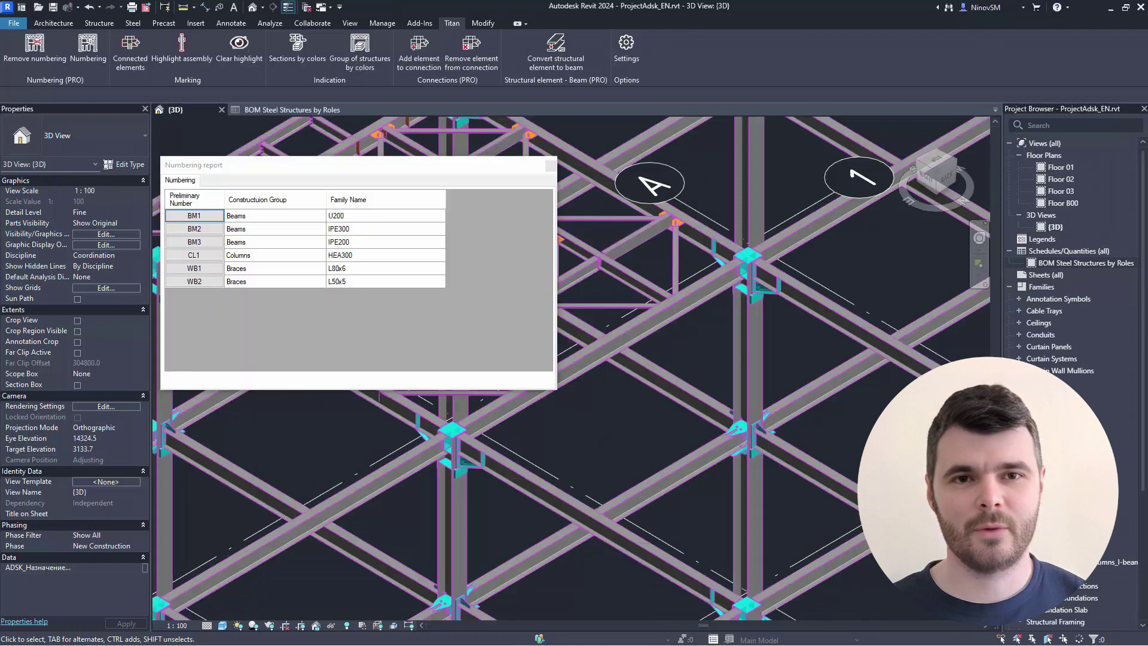
# Step: Highlight the BM1, BM2, BM3, CL1 and WB groups in the model, then close the report
pyautogui.click(461, 171)
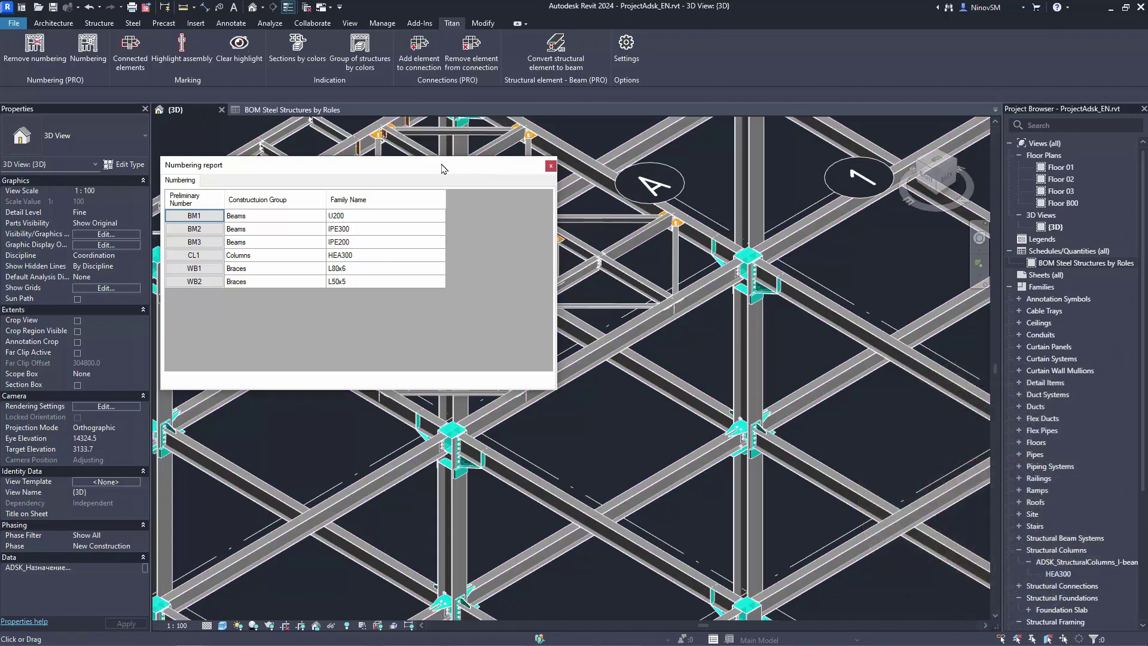
pyautogui.click(201, 218)
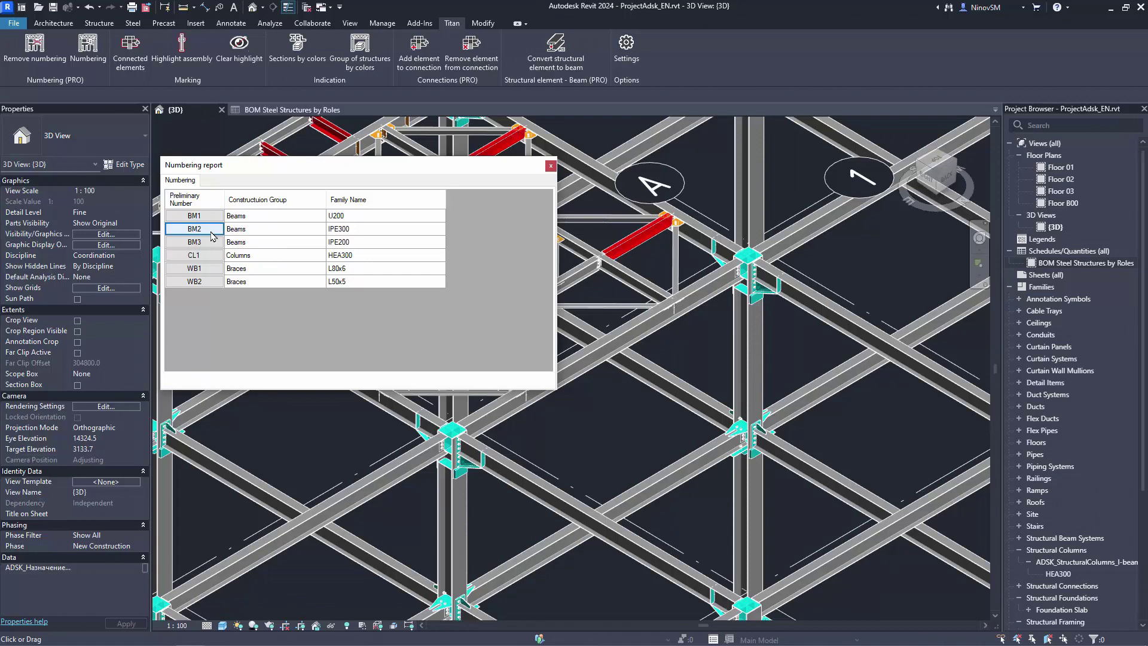
pyautogui.click(211, 230)
pyautogui.click(209, 242)
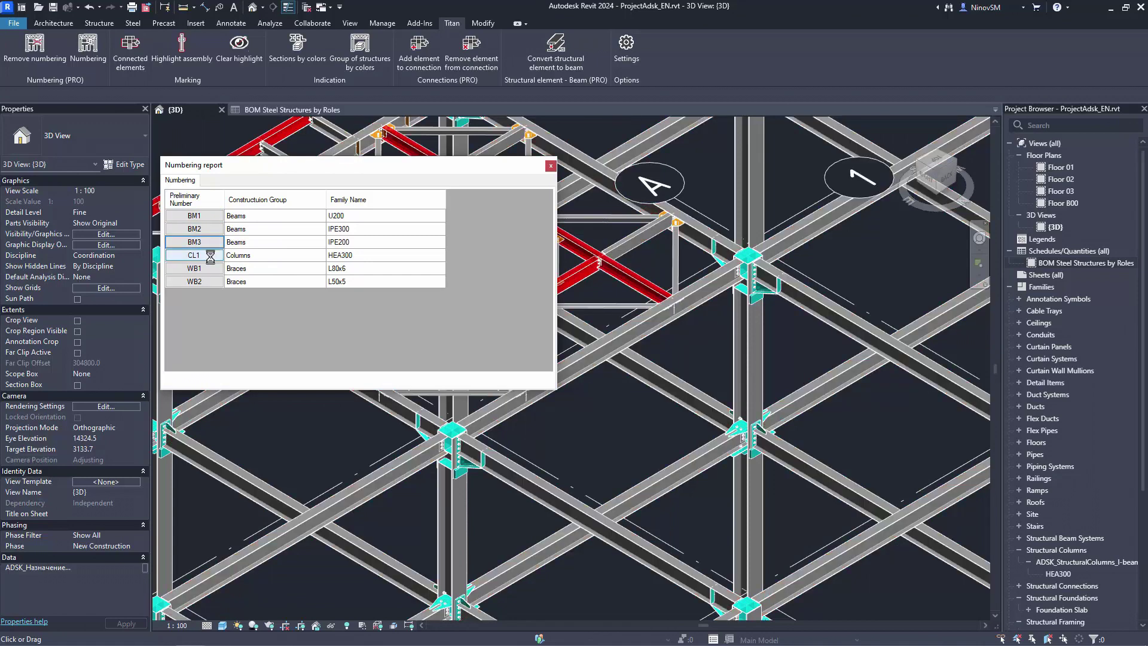
pyautogui.click(208, 269)
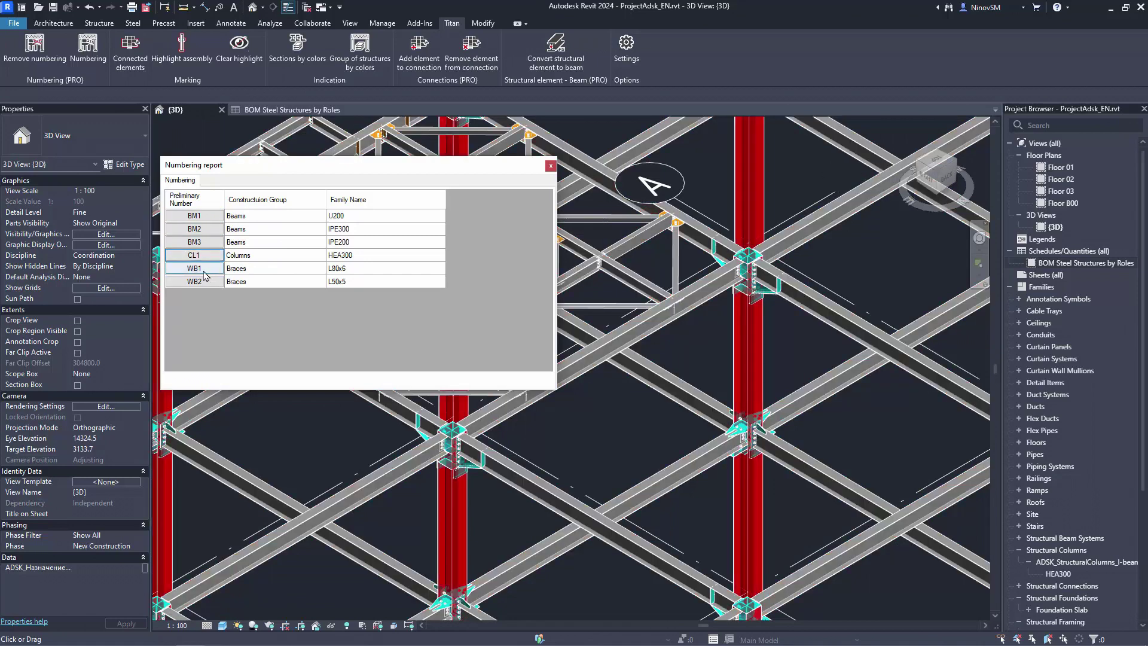
pyautogui.click(207, 283)
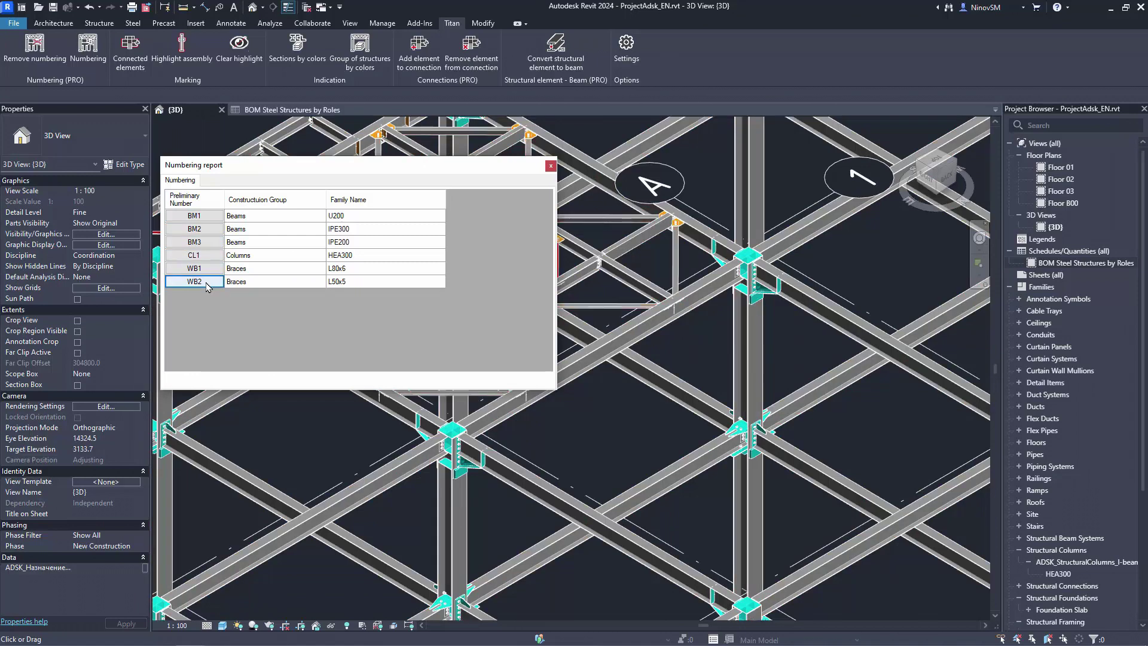
pyautogui.moveTo(498, 166); pyautogui.dragTo(516, 381)
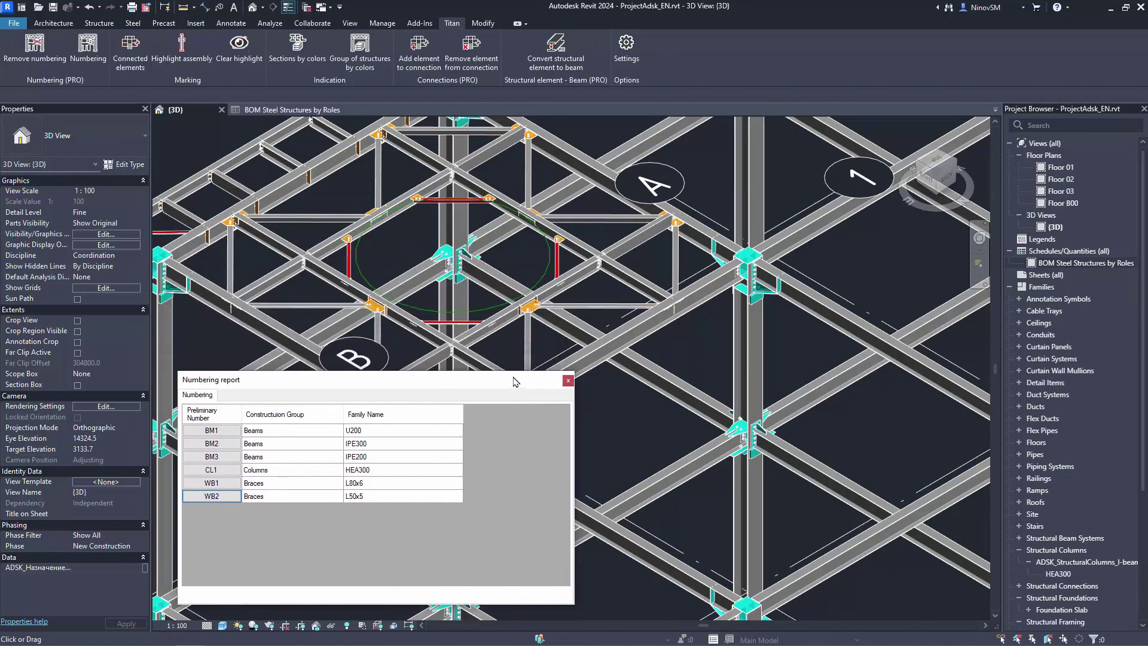
pyautogui.click(568, 381)
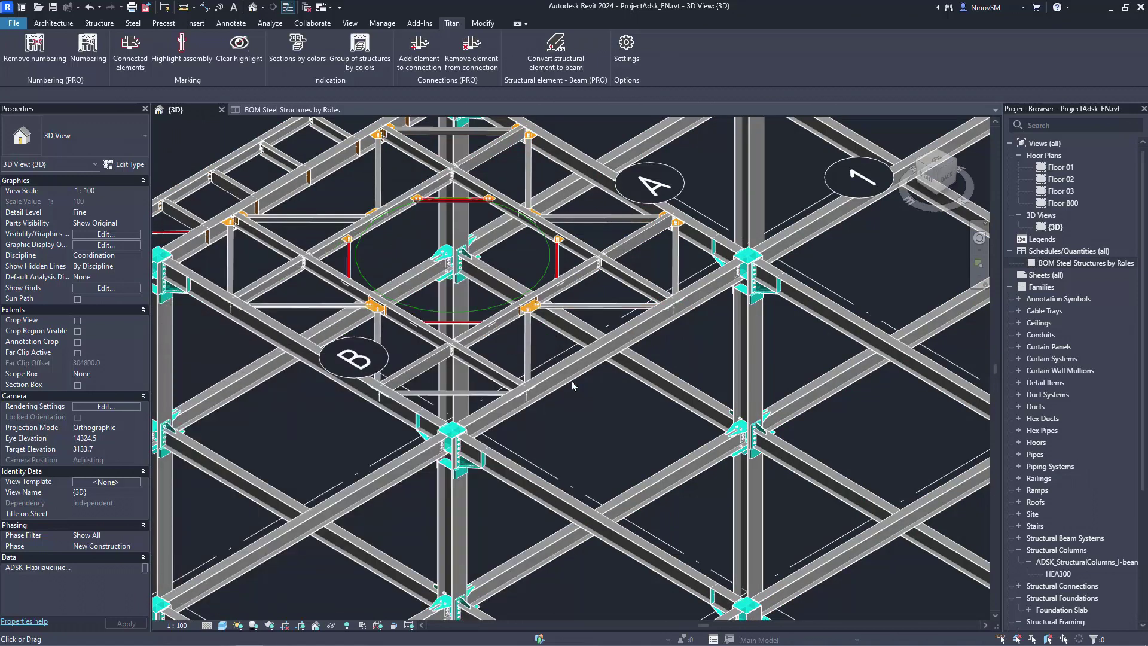
# Step: Clear the brace highlight and inspect the orange angle profile's properties at a connection
pyautogui.click(235, 48)
pyautogui.keyDown('shift'); pyautogui.moveTo(266, 232); pyautogui.dragTo(252, 358, button='middle'); pyautogui.keyUp('shift')
pyautogui.scroll(3, 251, 359)
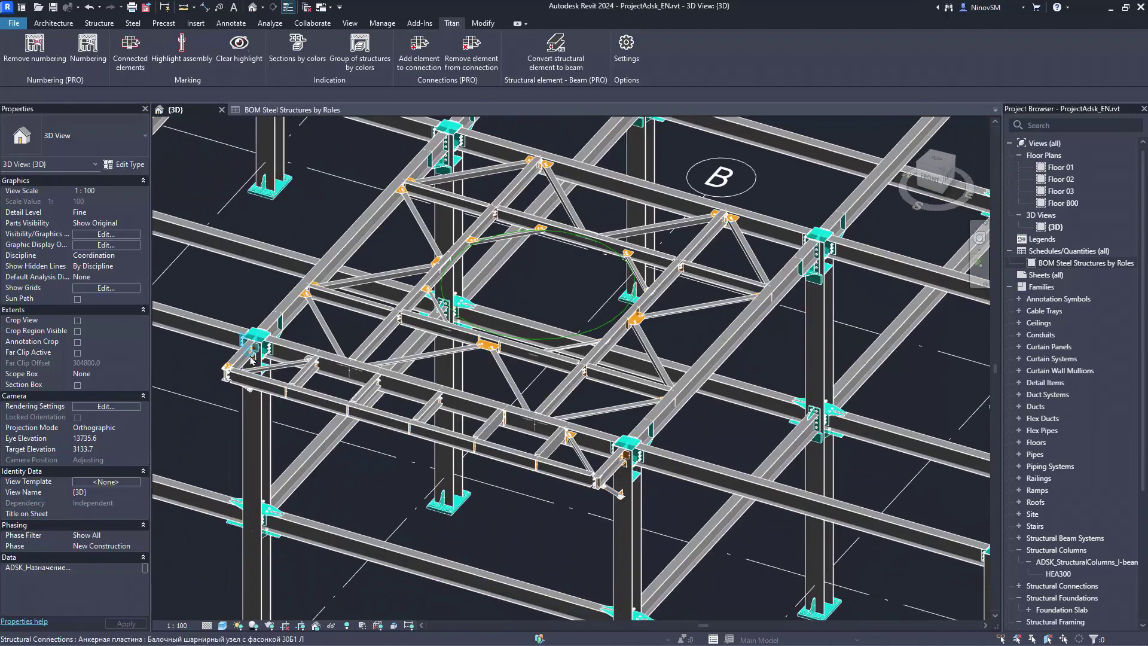
pyautogui.scroll(5, 251, 359)
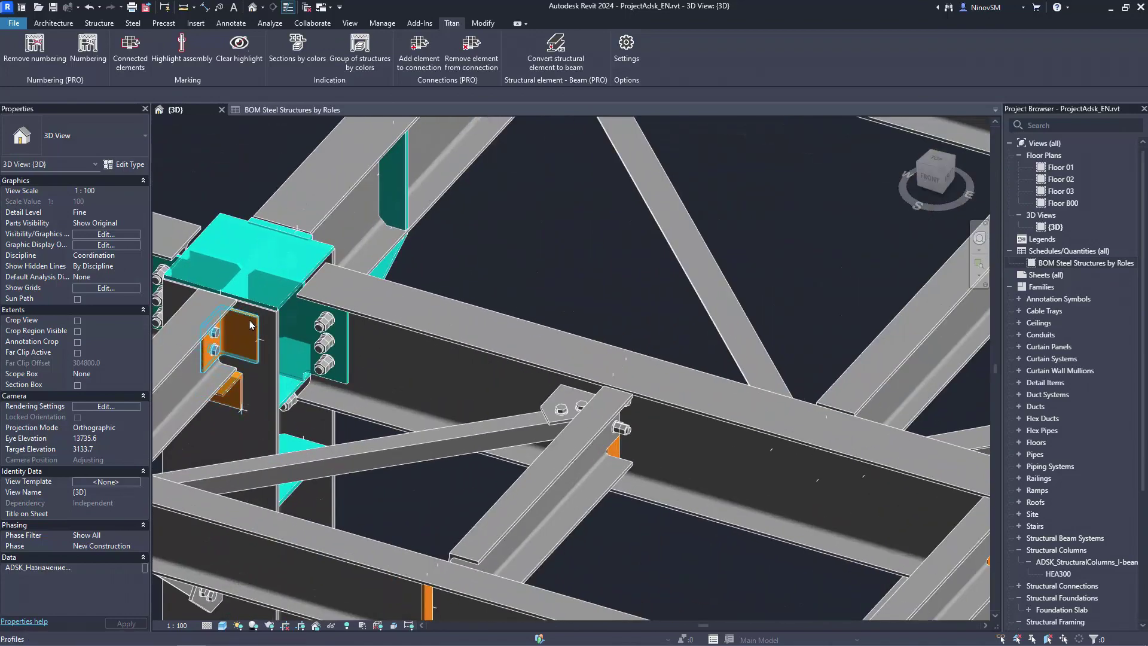
pyautogui.click(250, 325)
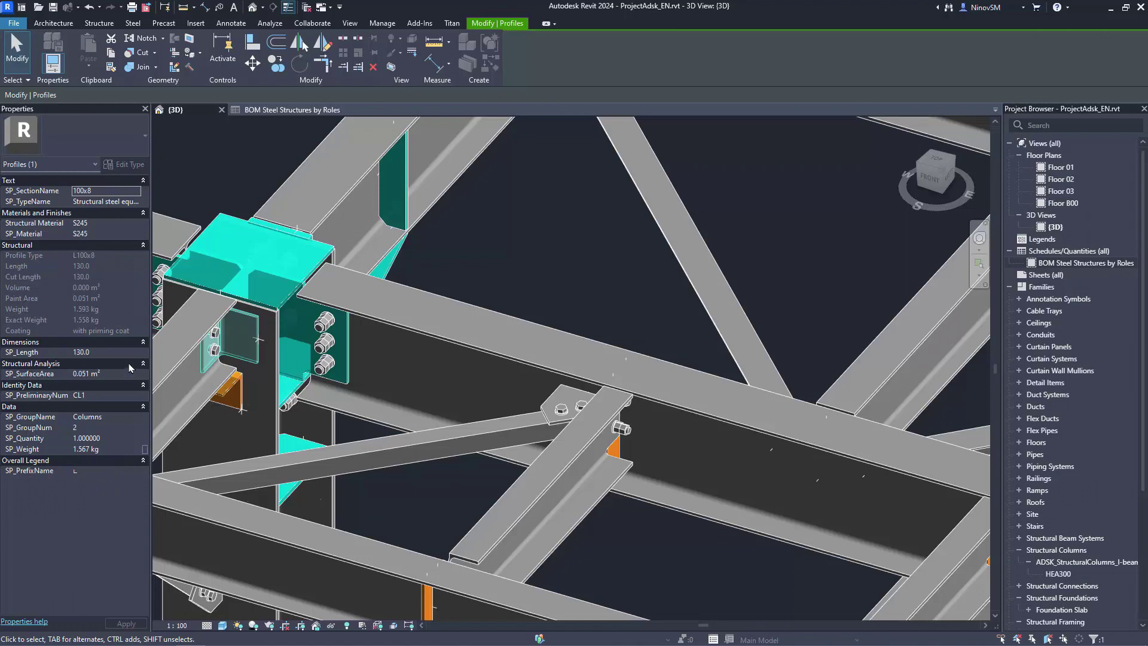
pyautogui.press('Escape')
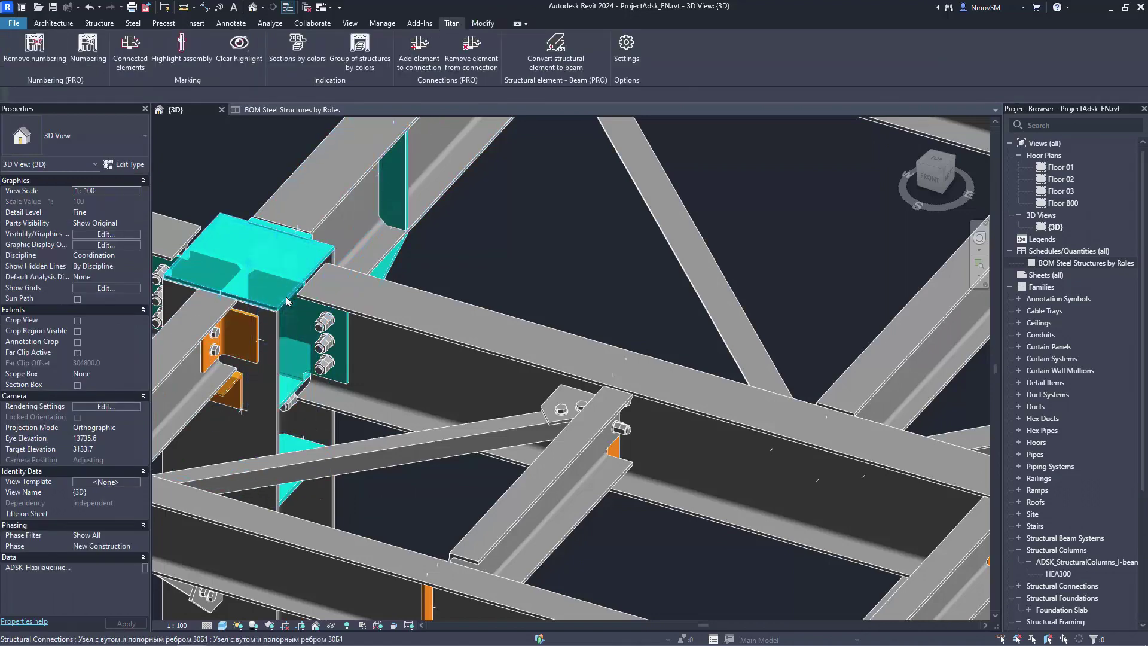
# Step: Check the top plate's properties: EN10025, S345, 299 × 288 × 10, area 0.184 m²
pyautogui.click(289, 303)
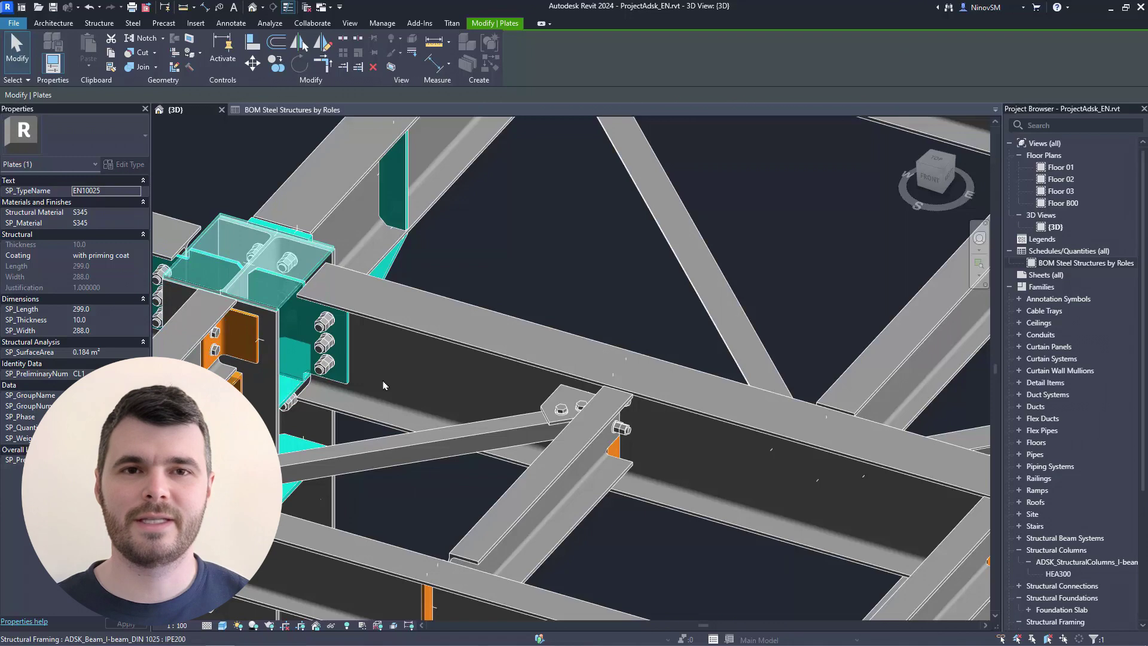
pyautogui.scroll(-2, 474, 265)
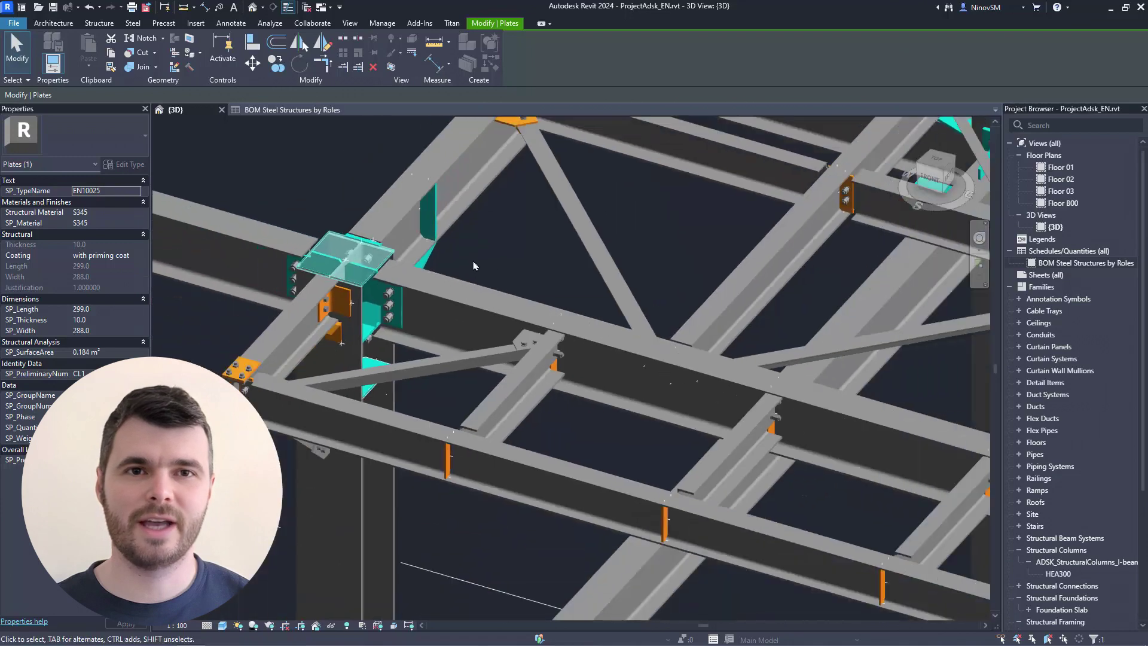
pyautogui.scroll(-2, 475, 266)
pyautogui.moveTo(479, 268)
pyautogui.mouseDown(button='middle')
pyautogui.moveTo(582, 322)
pyautogui.moveTo(556, 351)
pyautogui.mouseUp(button='middle')
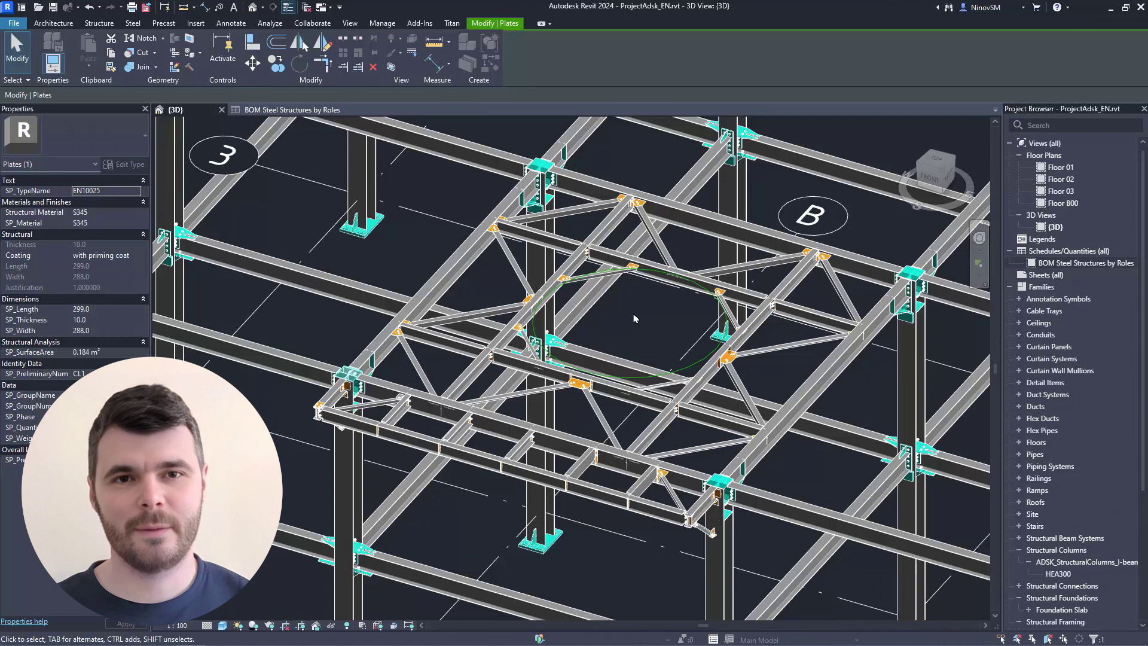
# Step: Highlight a main beam with its attached connection plates in red using Highlight assembly
pyautogui.click(635, 318)
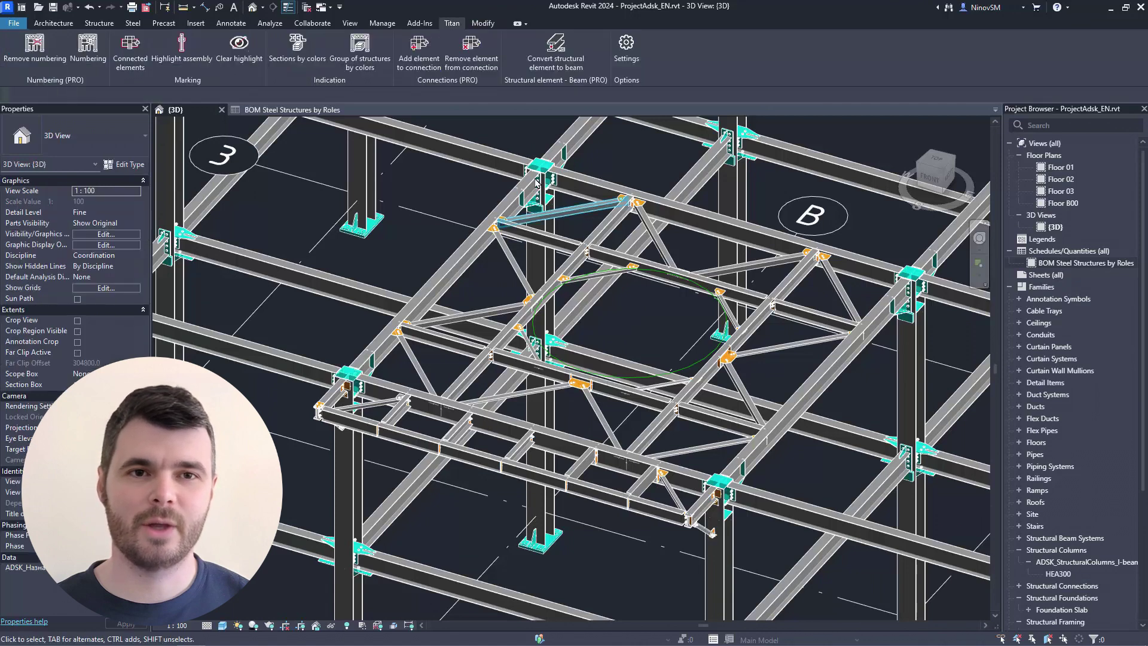
pyautogui.click(186, 60)
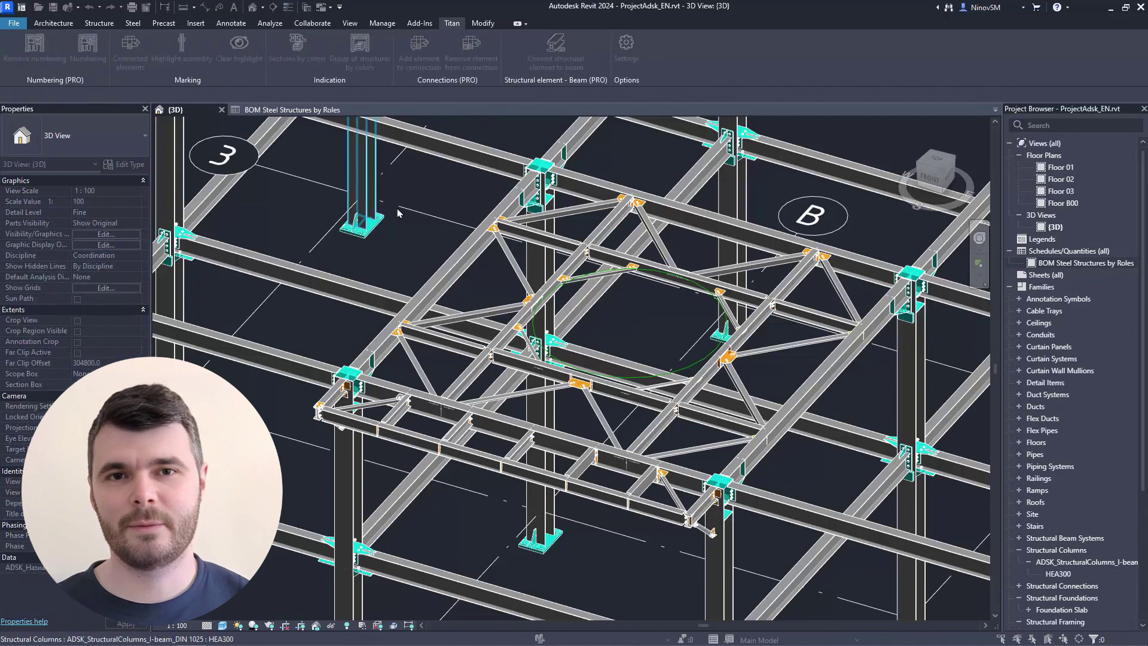
pyautogui.click(472, 263)
pyautogui.scroll(5, 534, 216)
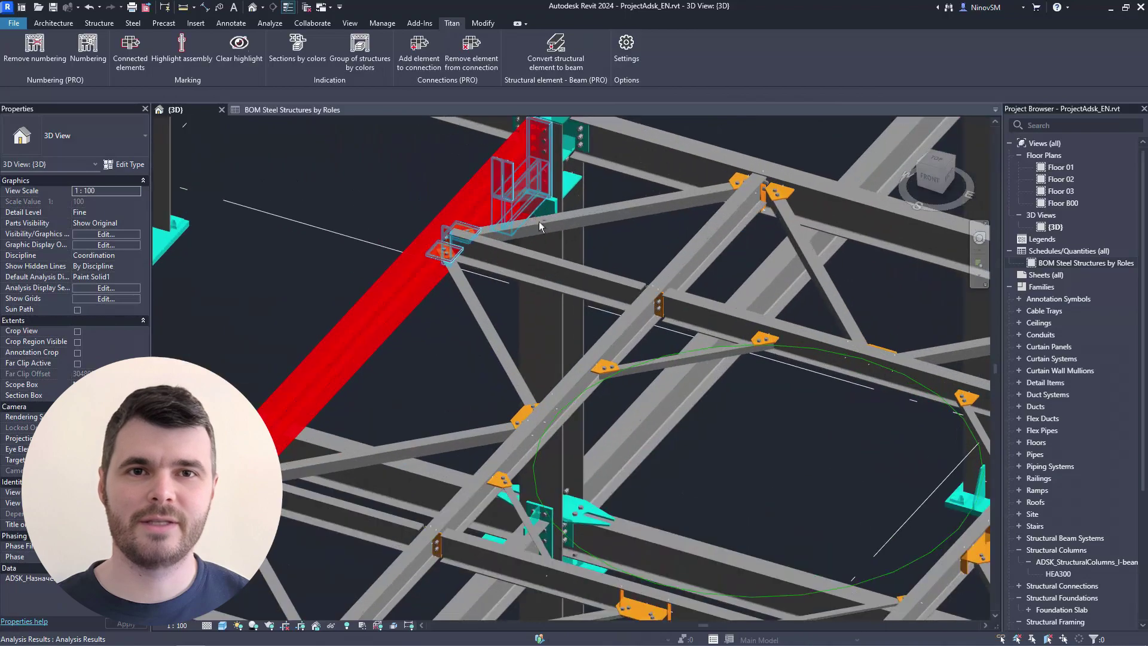
pyautogui.keyDown('shift'); pyautogui.moveTo(535, 216); pyautogui.dragTo(643, 414, button='middle'); pyautogui.keyUp('shift')
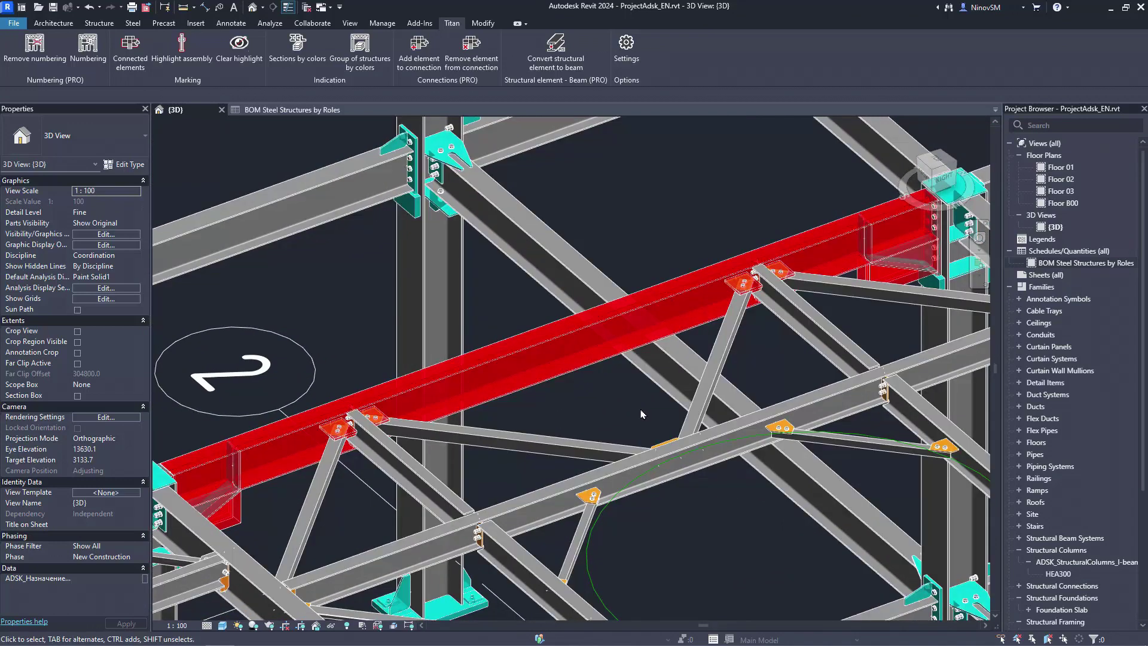
# Step: Clear the beam highlight and highlight in red the column connected to the joint's plate
pyautogui.click(240, 47)
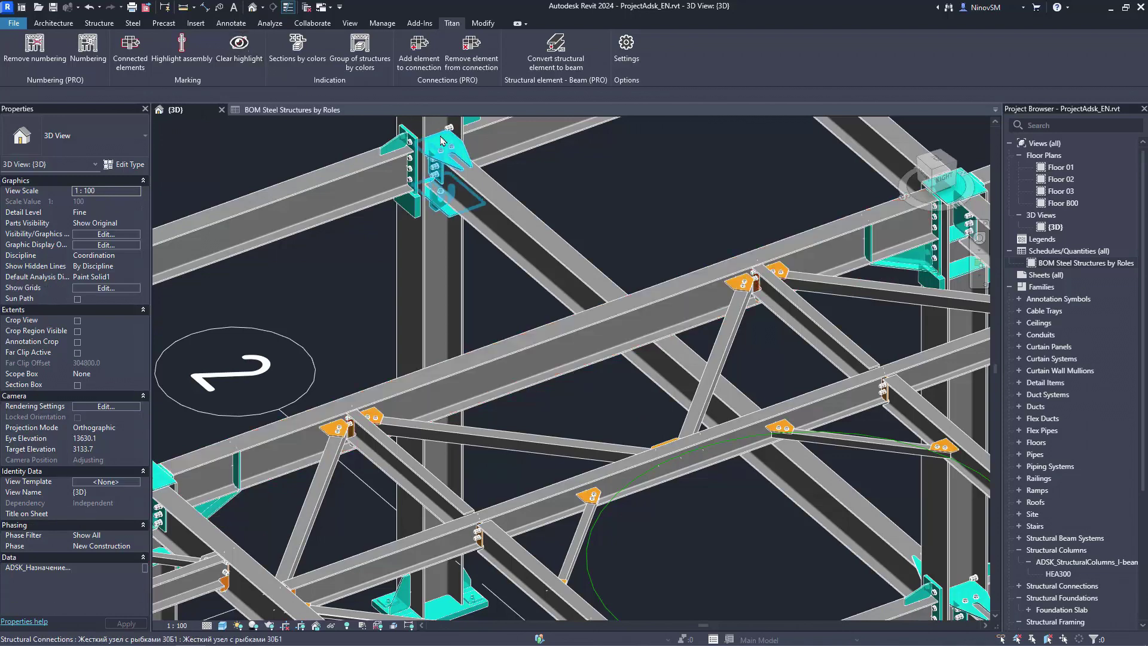
pyautogui.scroll(5, 419, 146)
pyautogui.scroll(5, 420, 144)
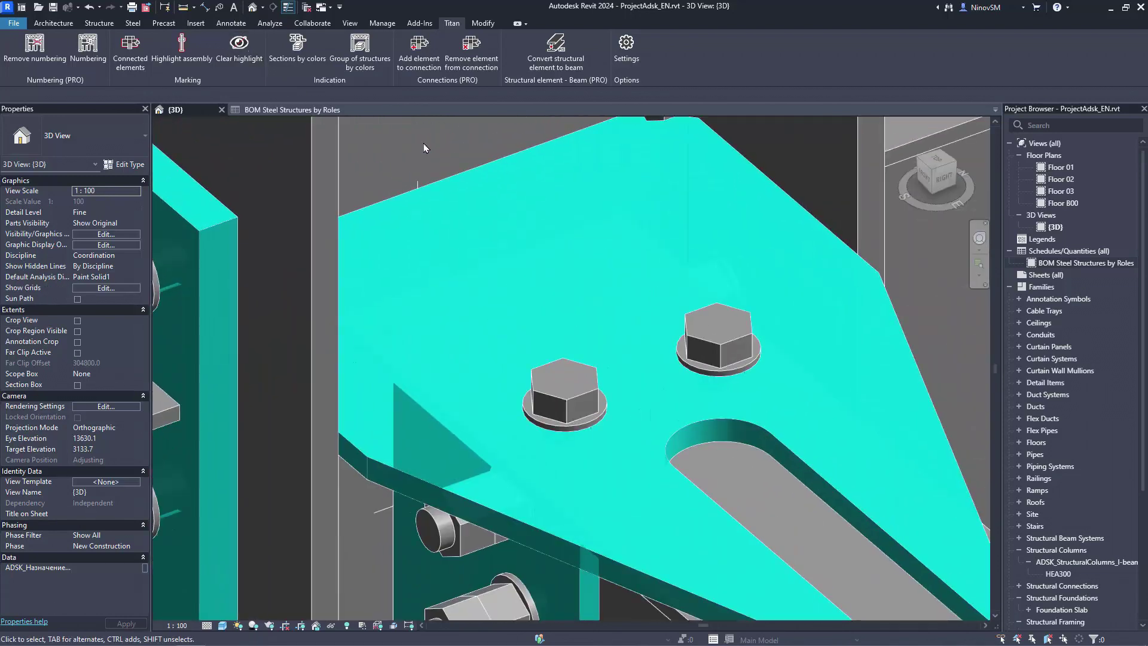
pyautogui.click(418, 183)
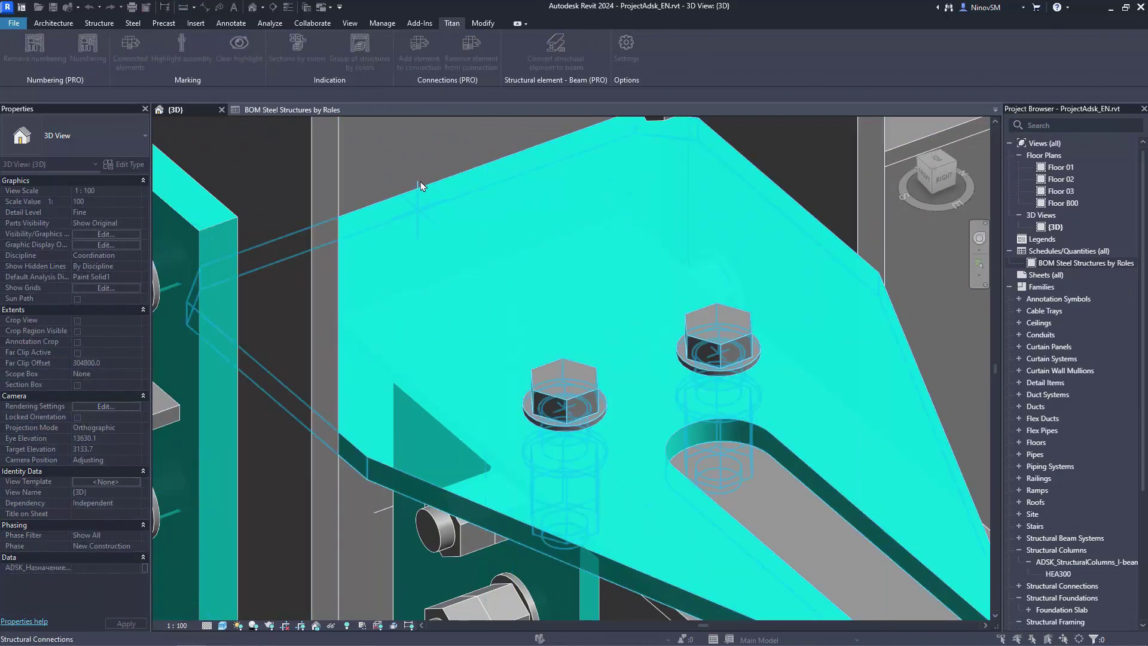
pyautogui.press('Tab')
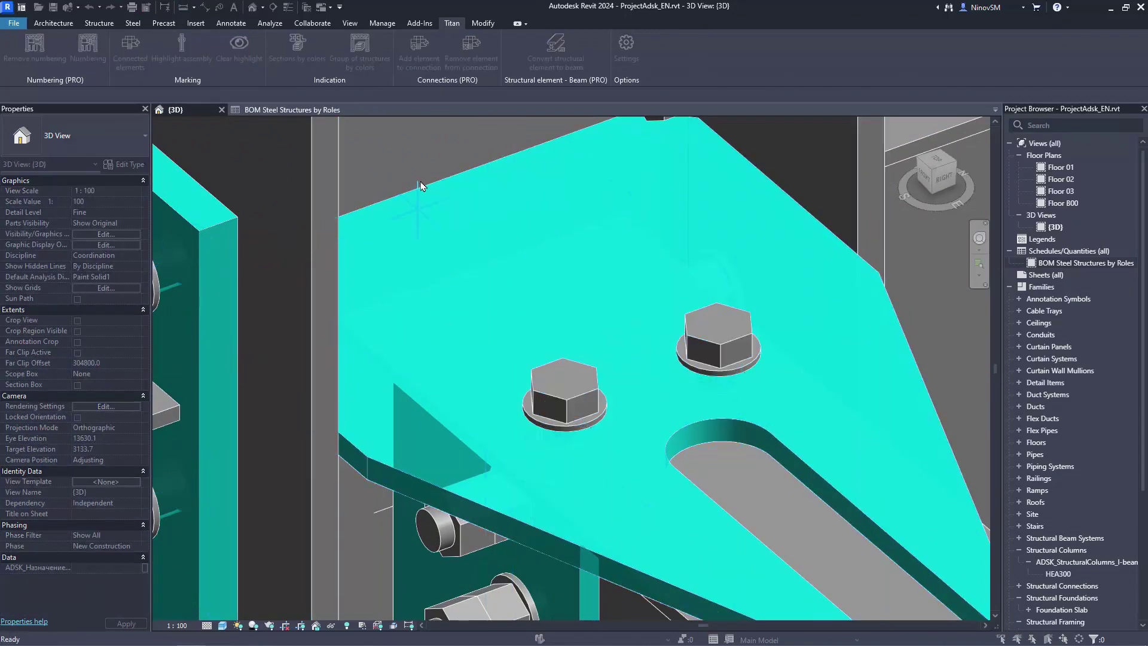
pyautogui.scroll(-6, 645, 247)
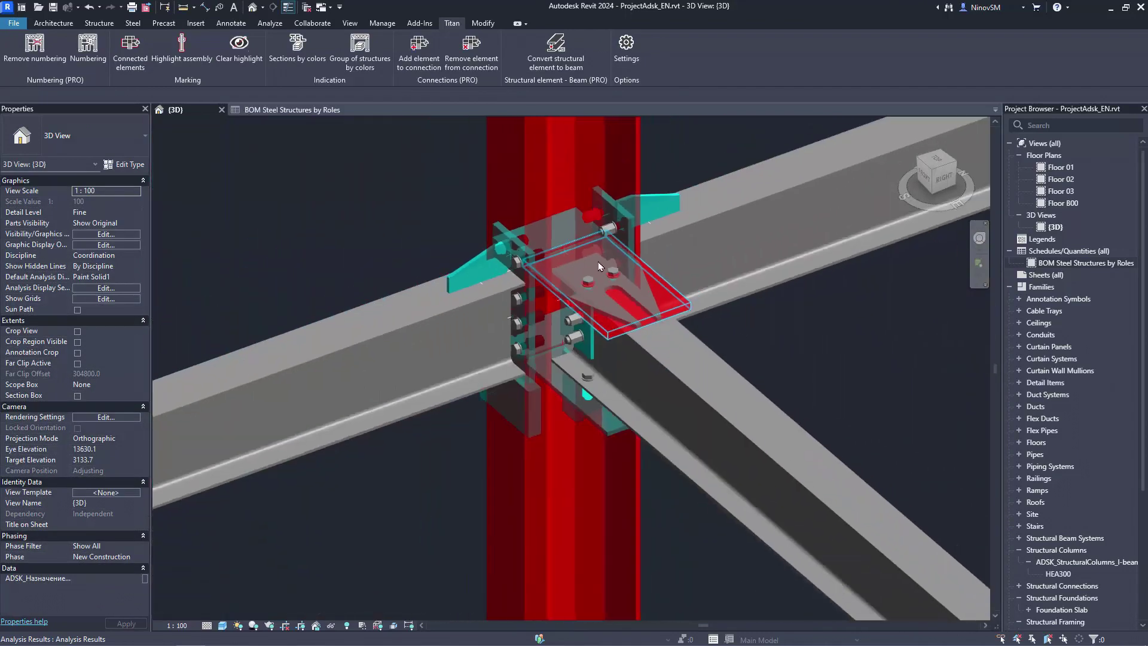
pyautogui.scroll(-1, 622, 272)
# Step: Clear the column highlight, try Connected elements on a site bolt, dismiss its message, and select the BOM schedule
pyautogui.click(239, 48)
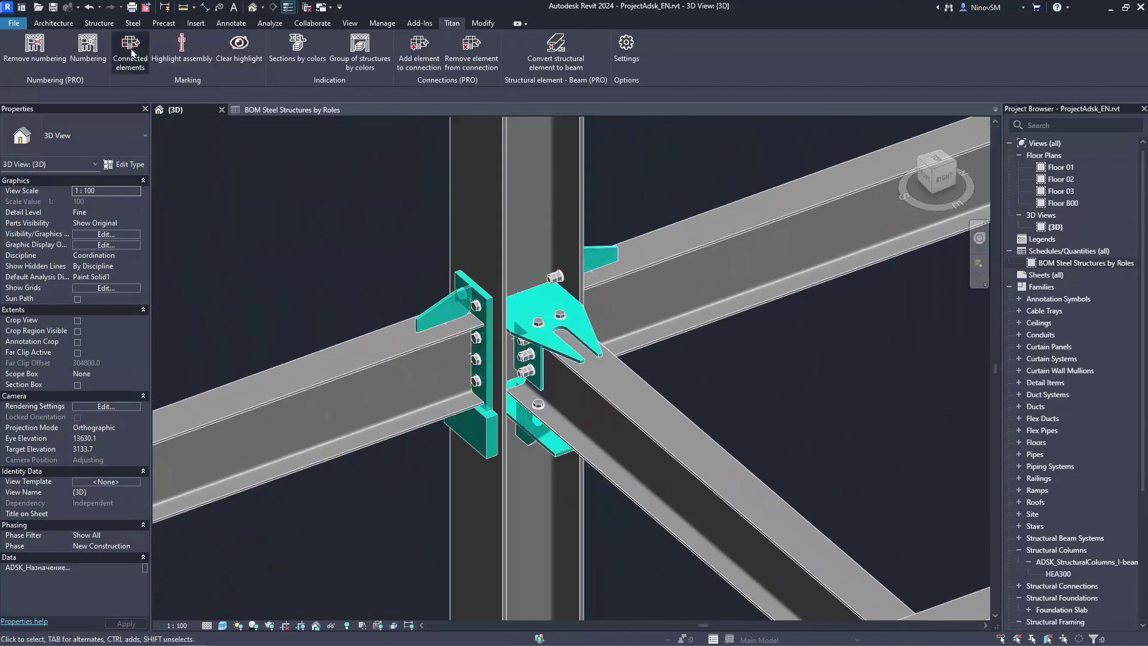
pyautogui.scroll(5, 461, 299)
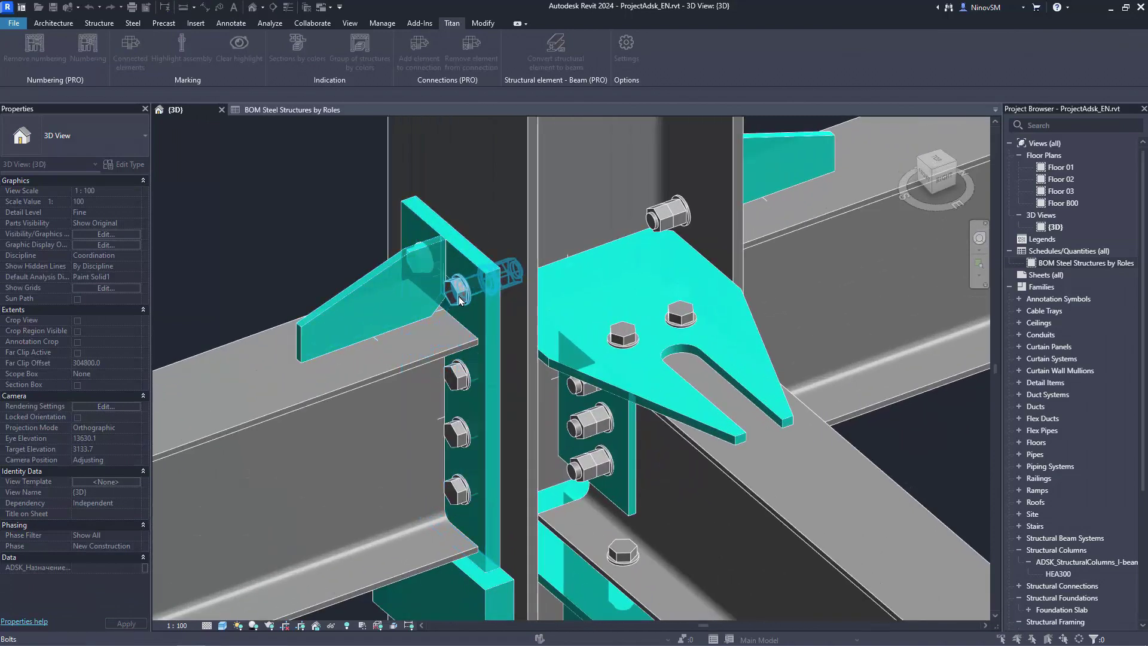
pyautogui.click(460, 299)
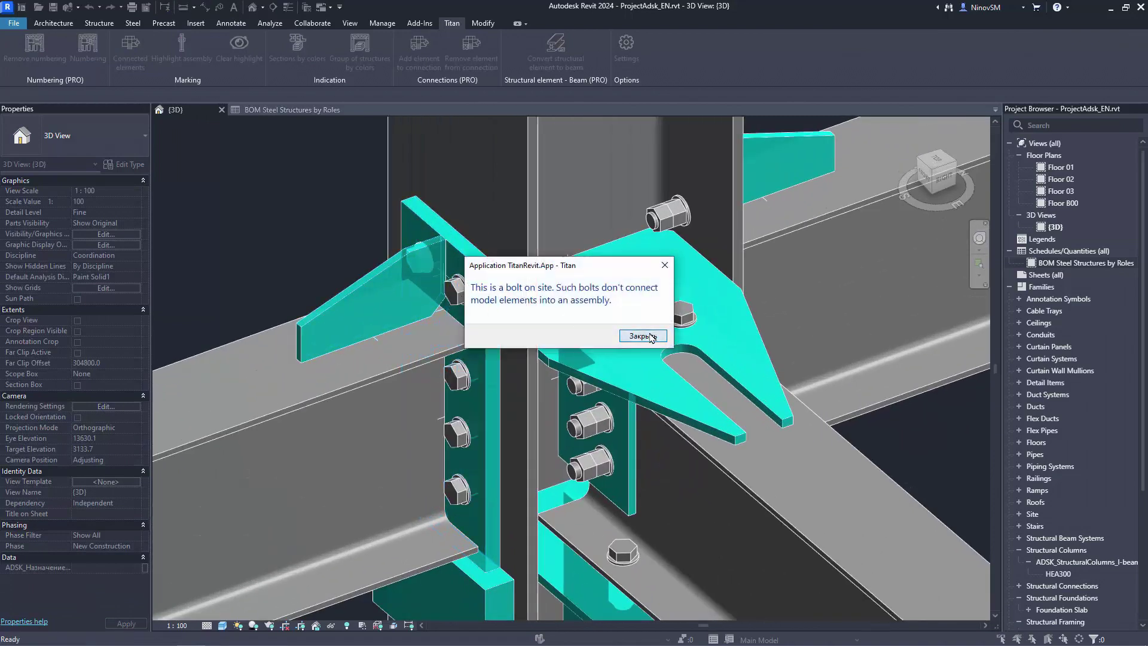
pyautogui.click(643, 336)
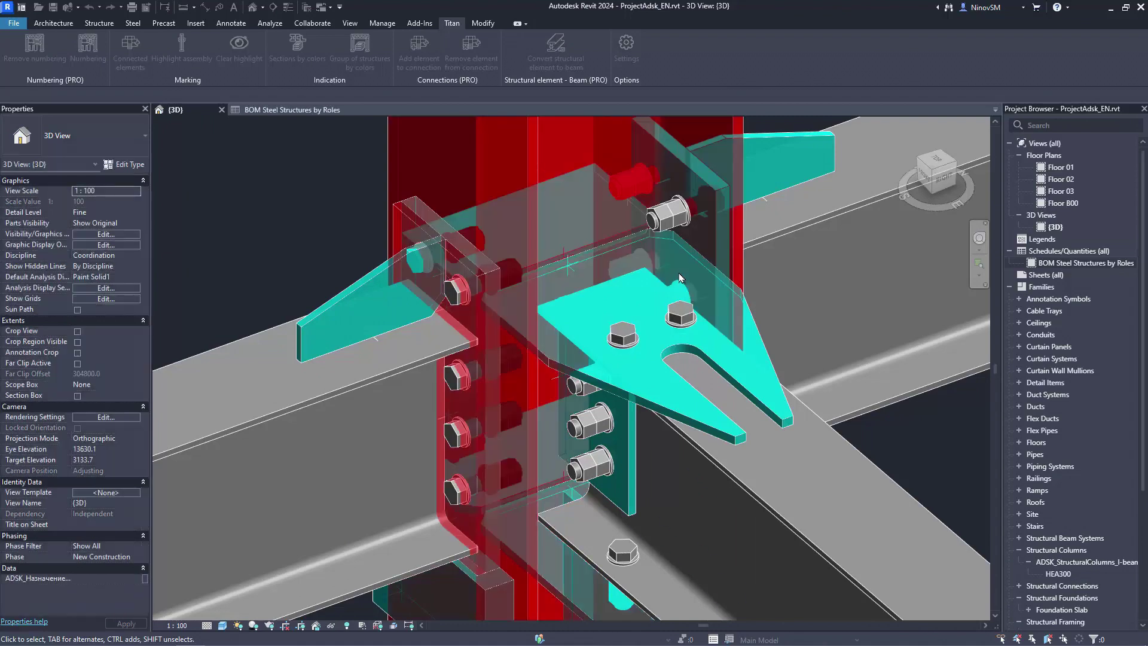
pyautogui.scroll(-5, 713, 348)
pyautogui.moveTo(714, 348); pyautogui.dragTo(673, 368, button='middle')
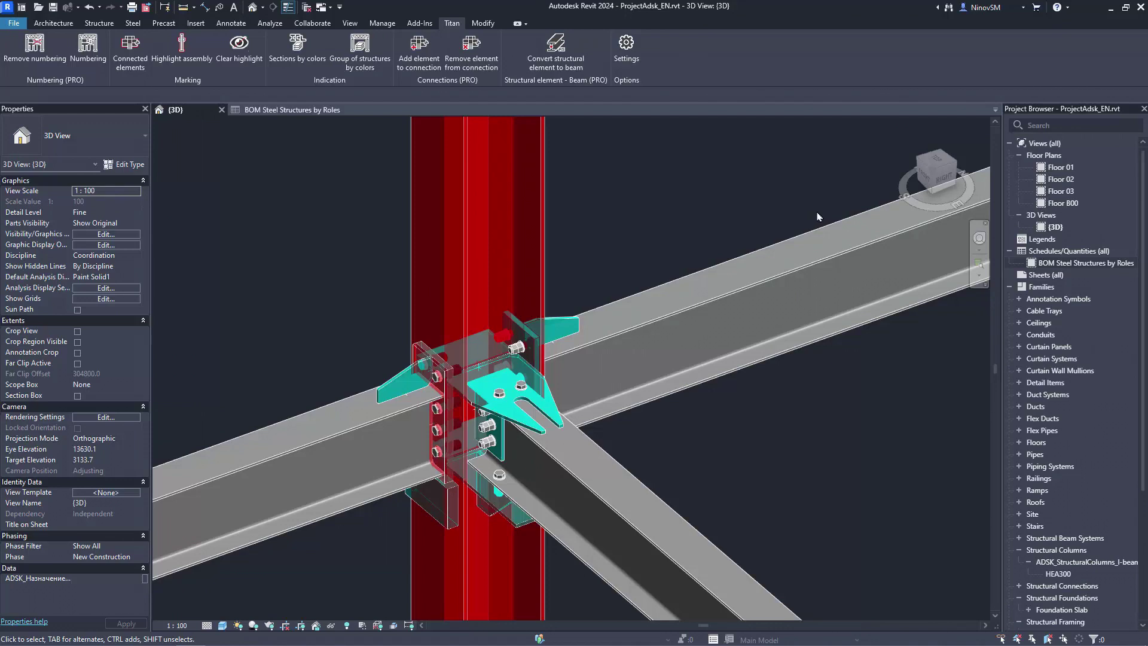
pyautogui.click(1081, 265)
# Step: Open the BOM Steel Structures by Roles schedule to review steel weights by role, then close it
pyautogui.doubleClick(1080, 265)
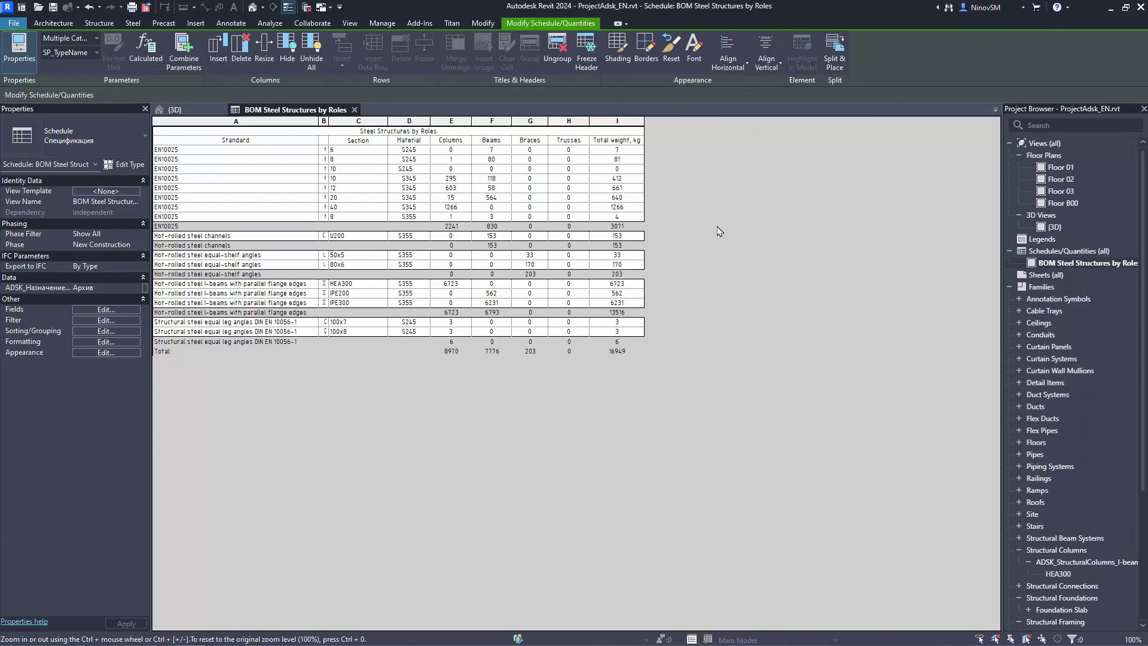
pyautogui.click(355, 110)
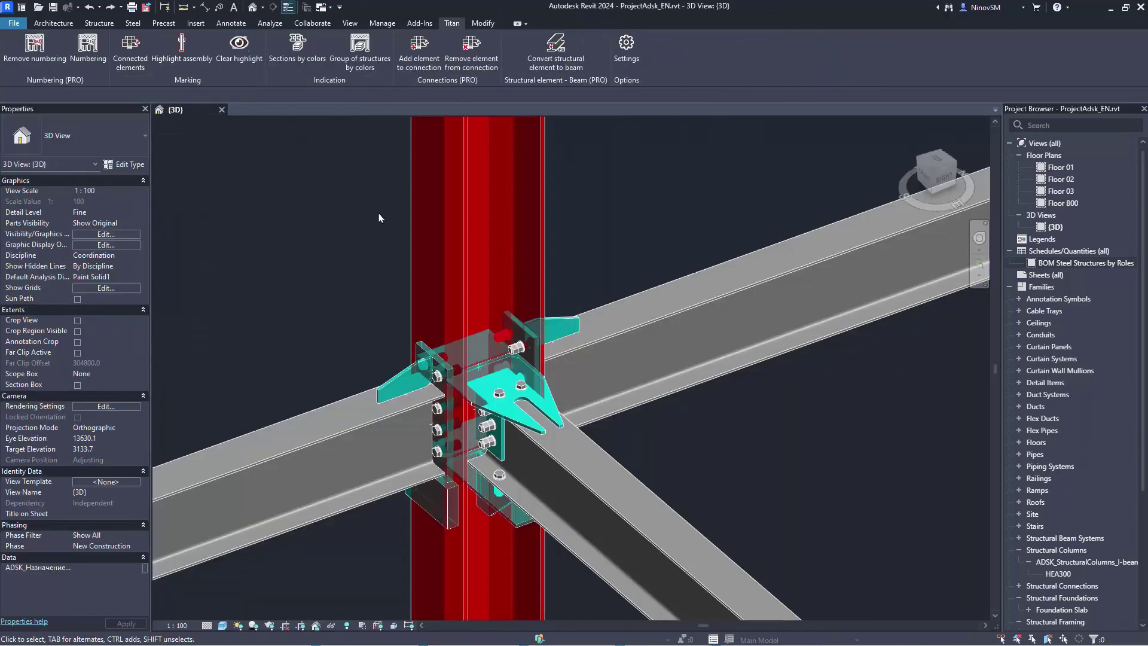
# Step: Clear the column's red highlight and add a Remove numbering parameter row with a pasted GUID
pyautogui.click(240, 48)
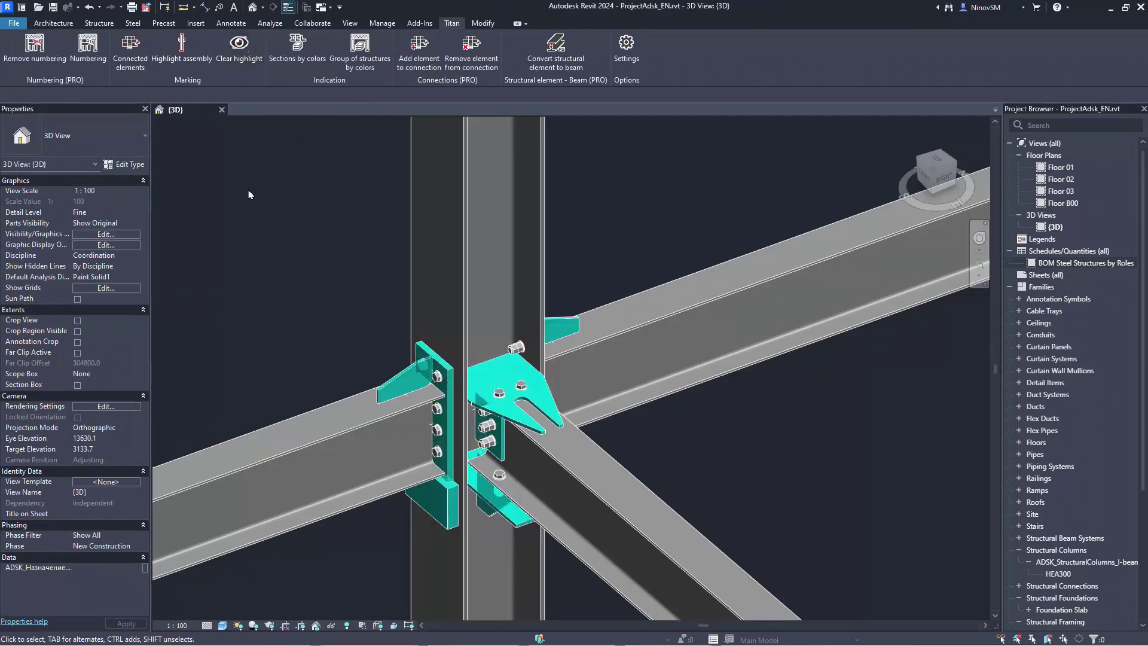
pyautogui.click(53, 58)
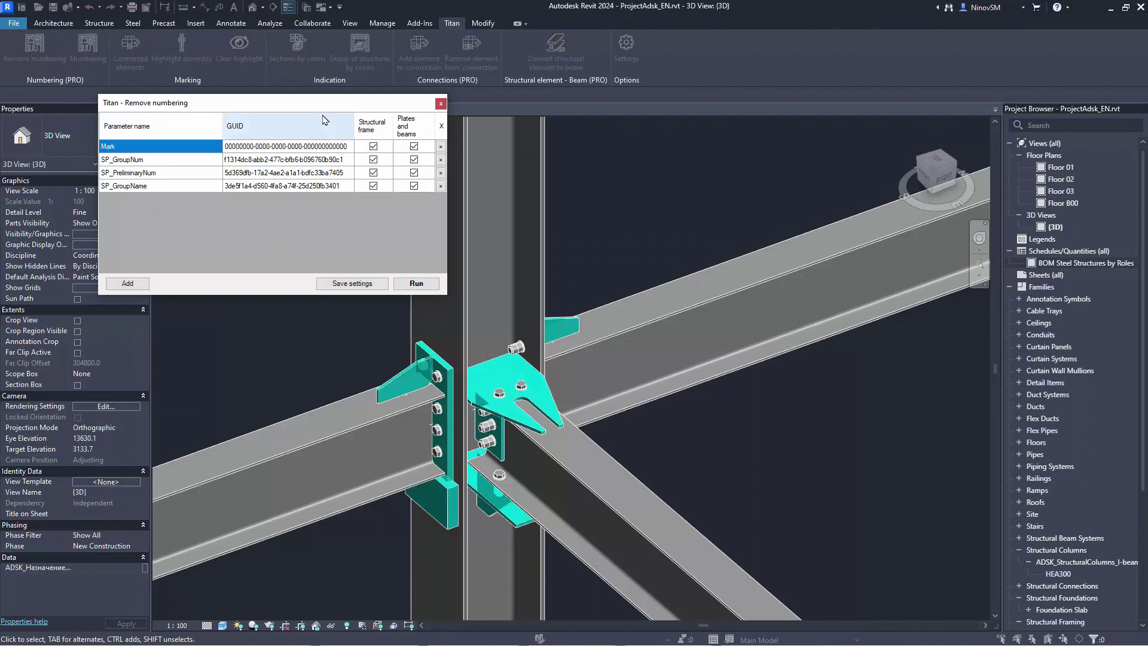
pyautogui.moveTo(323, 103); pyautogui.dragTo(414, 166)
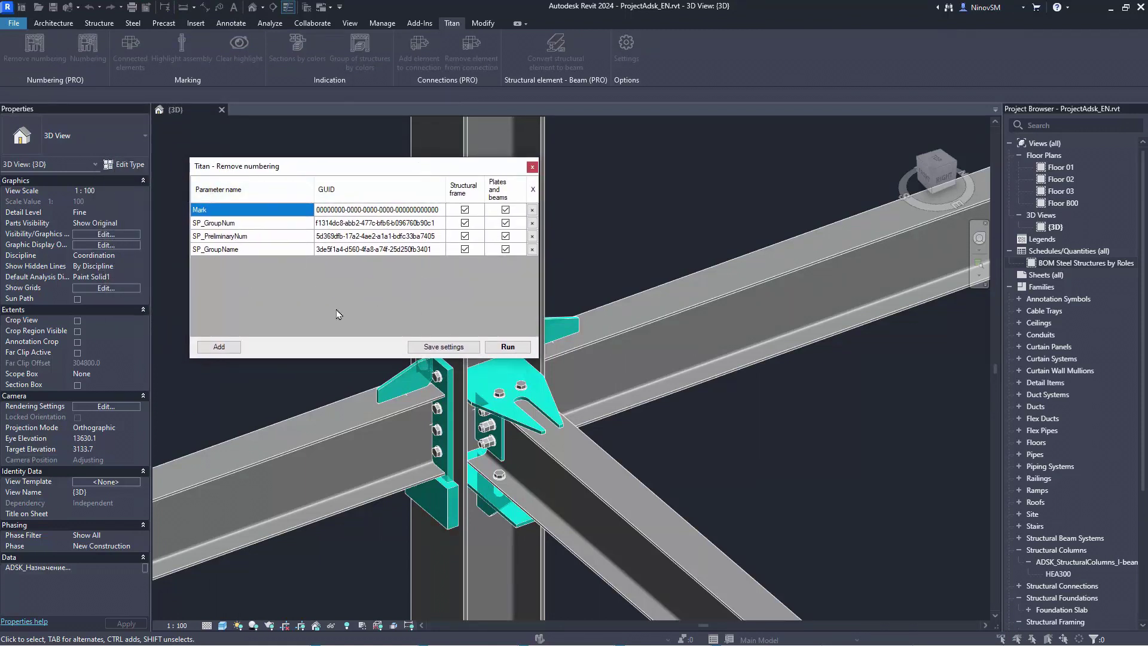
pyautogui.click(223, 347)
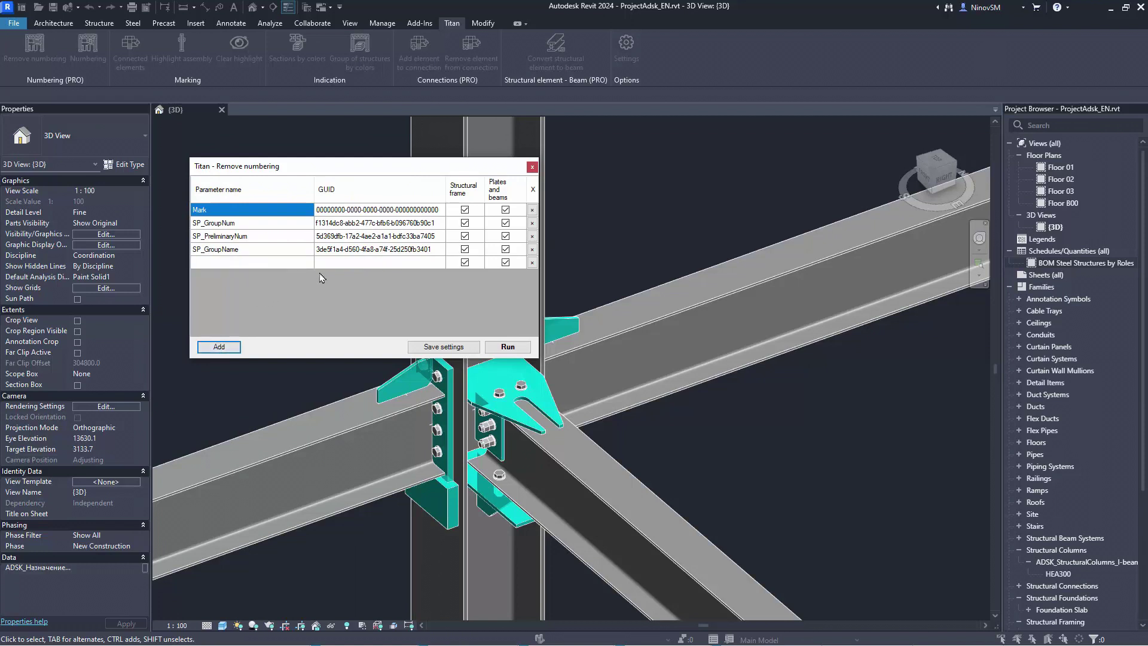
pyautogui.click(351, 264)
pyautogui.click(351, 264)
pyautogui.write('8dd369c5-b290-42ae-9a31-749cafd59a17')
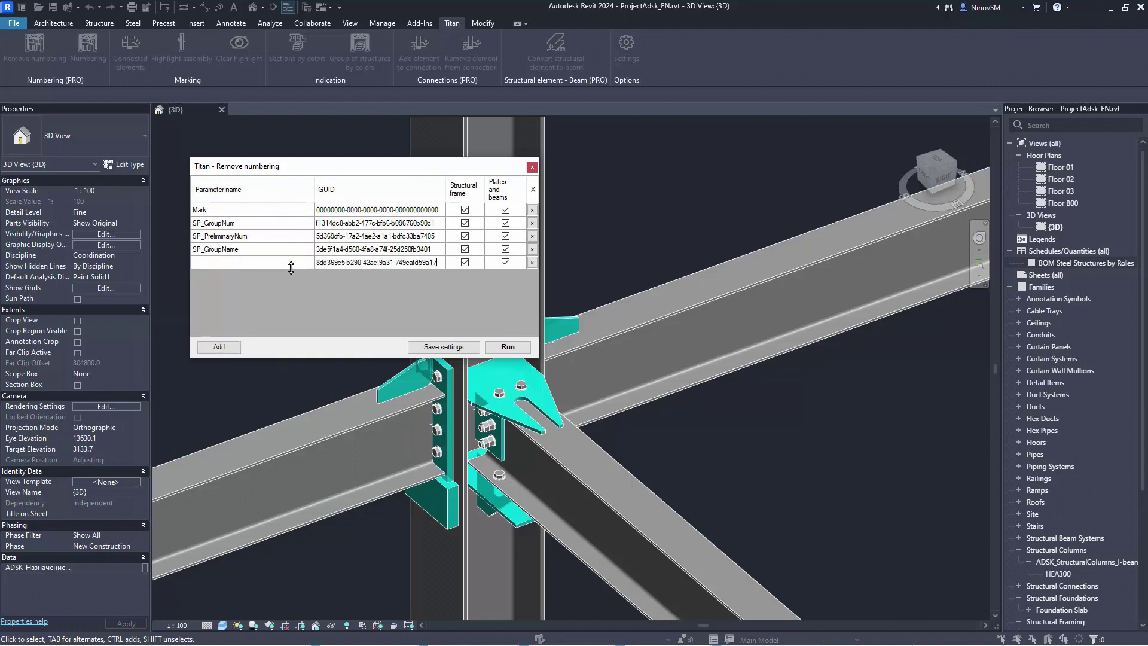
# Step: Name the new parameter row SP_Phase and run the numbering removal
pyautogui.click(265, 263)
pyautogui.click(265, 263)
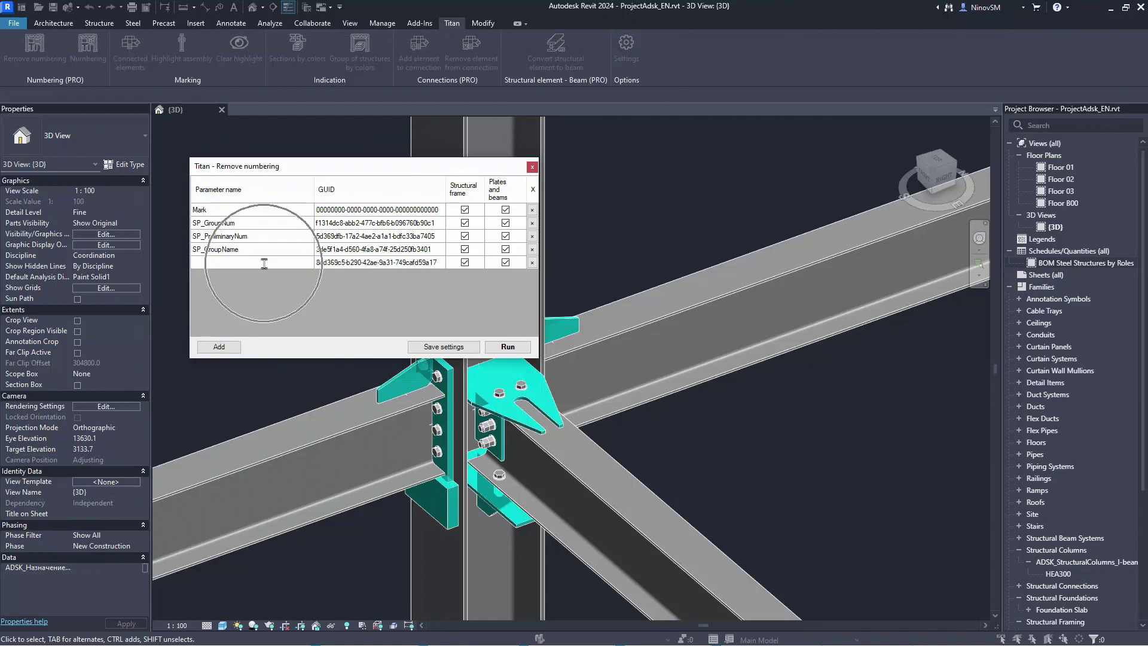
pyautogui.write('SP_Phase')
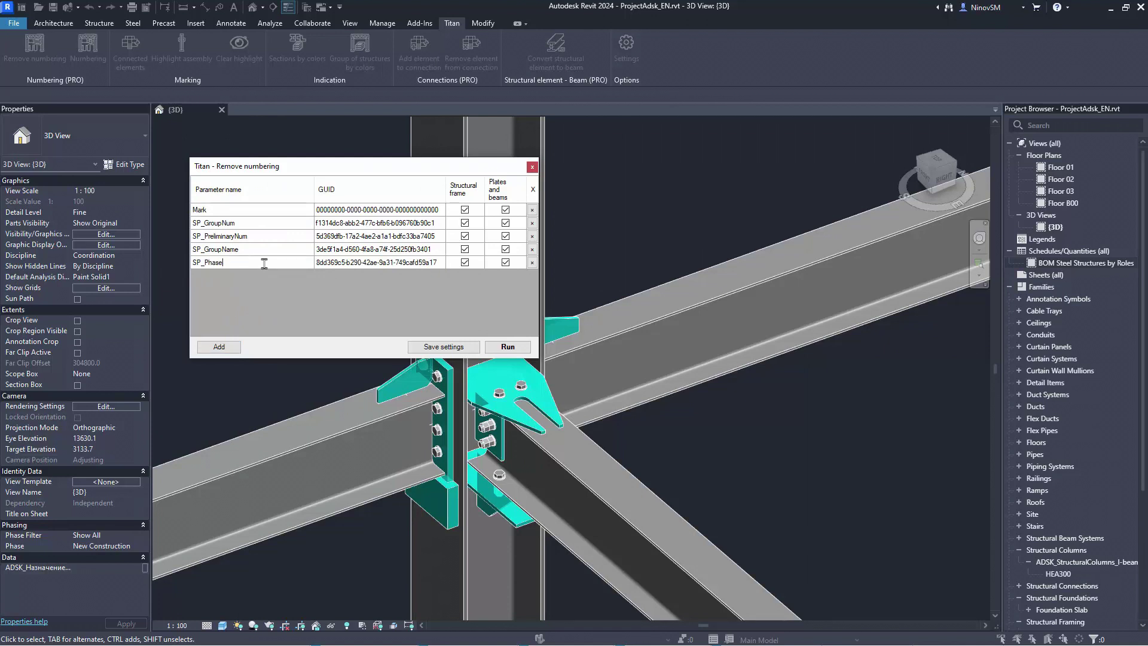
pyautogui.click(518, 351)
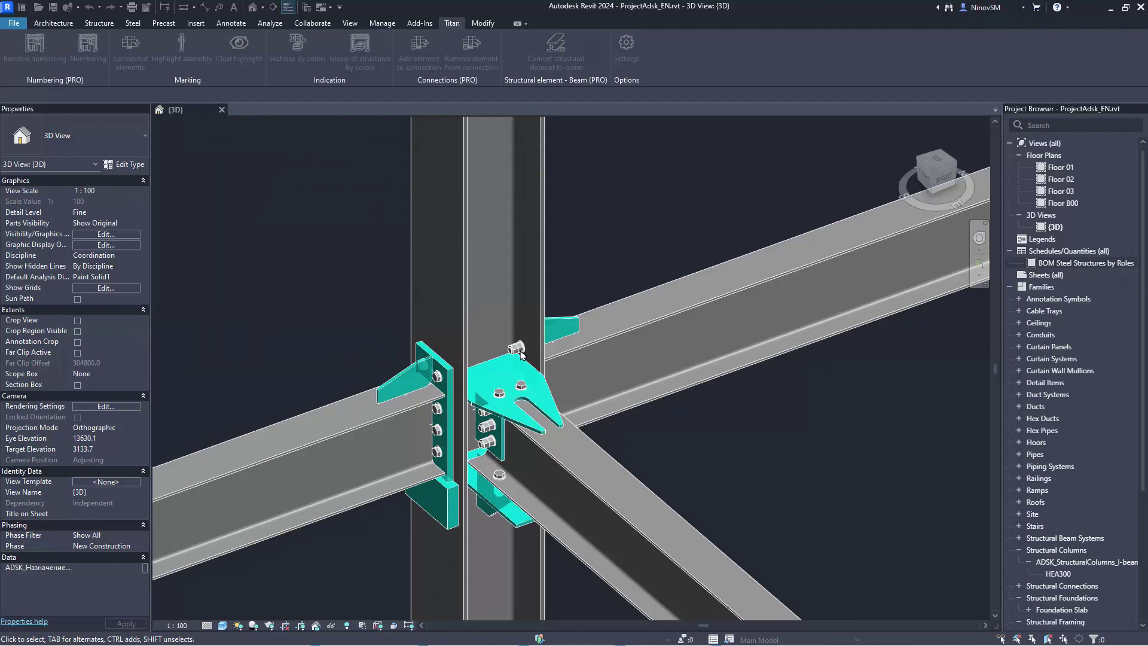
# Step: Select a connection plate to check its parameters, then return to the isometric view
pyautogui.click(423, 346)
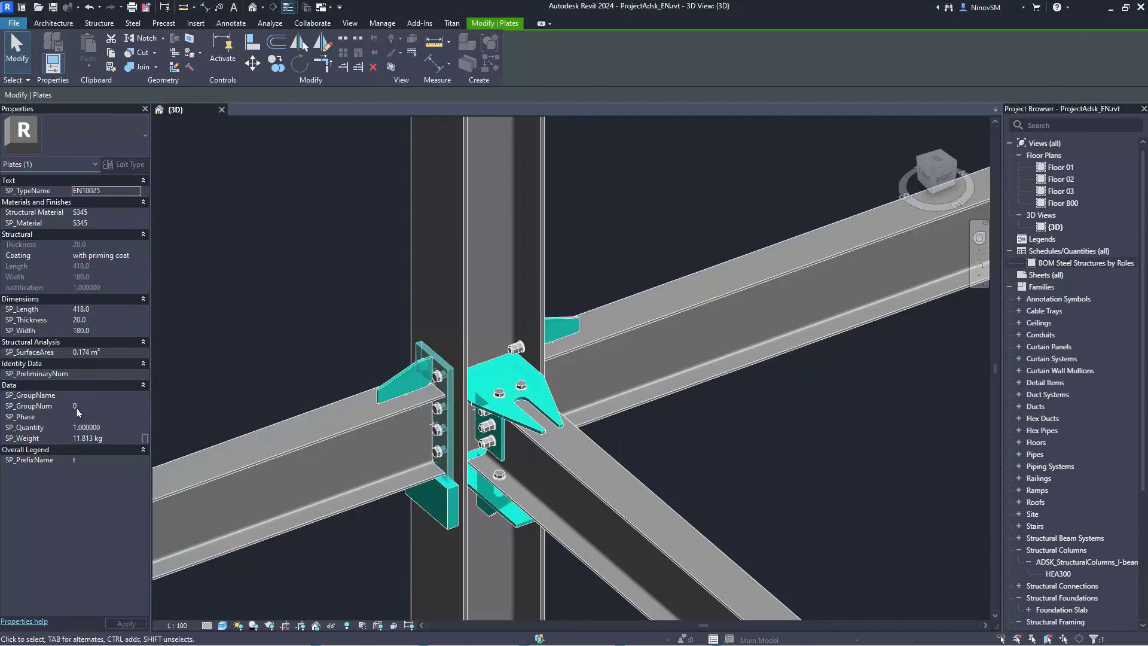
pyautogui.press('Escape')
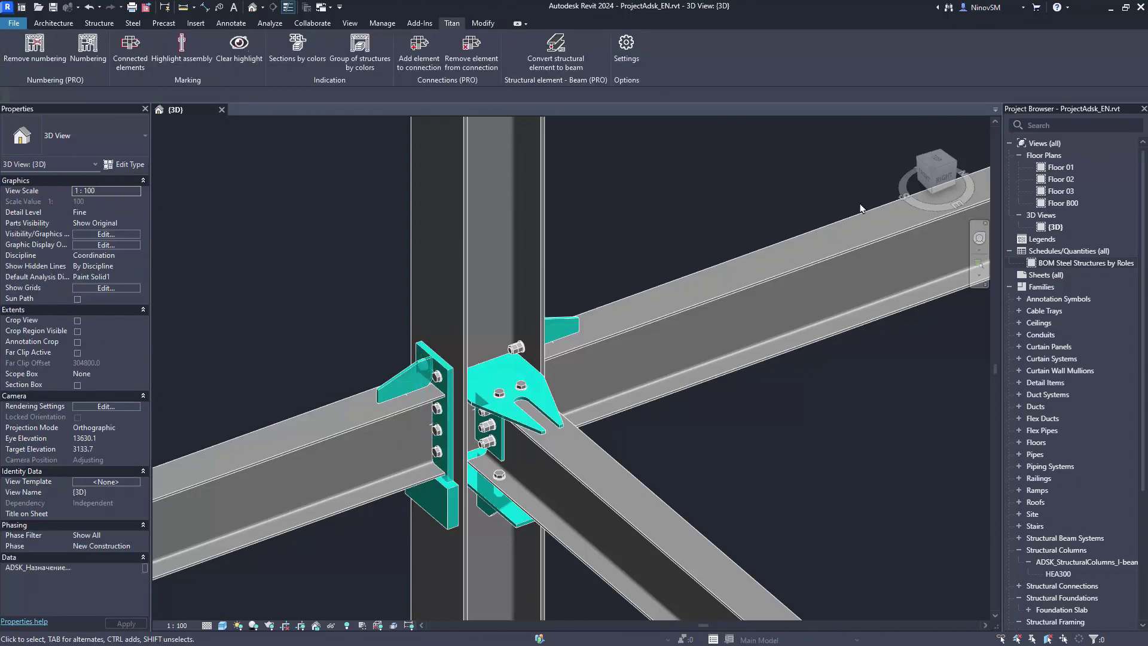
pyautogui.click(934, 174)
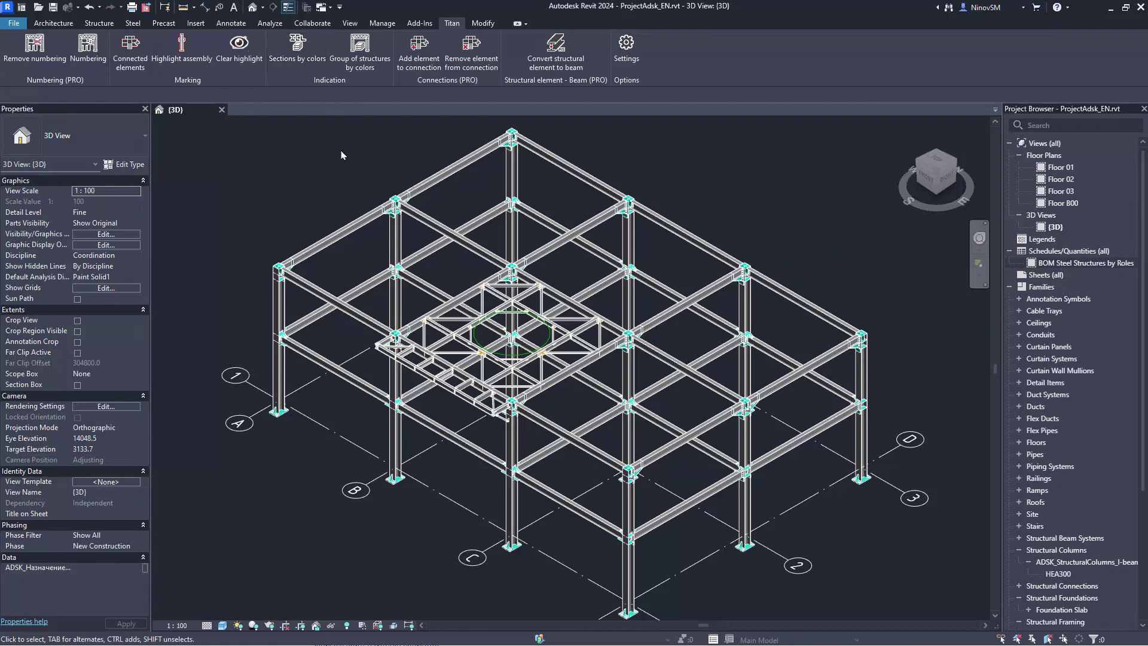
# Step: Zoom toward the central platform and colour the members by structure group
pyautogui.scroll(2, 341, 155)
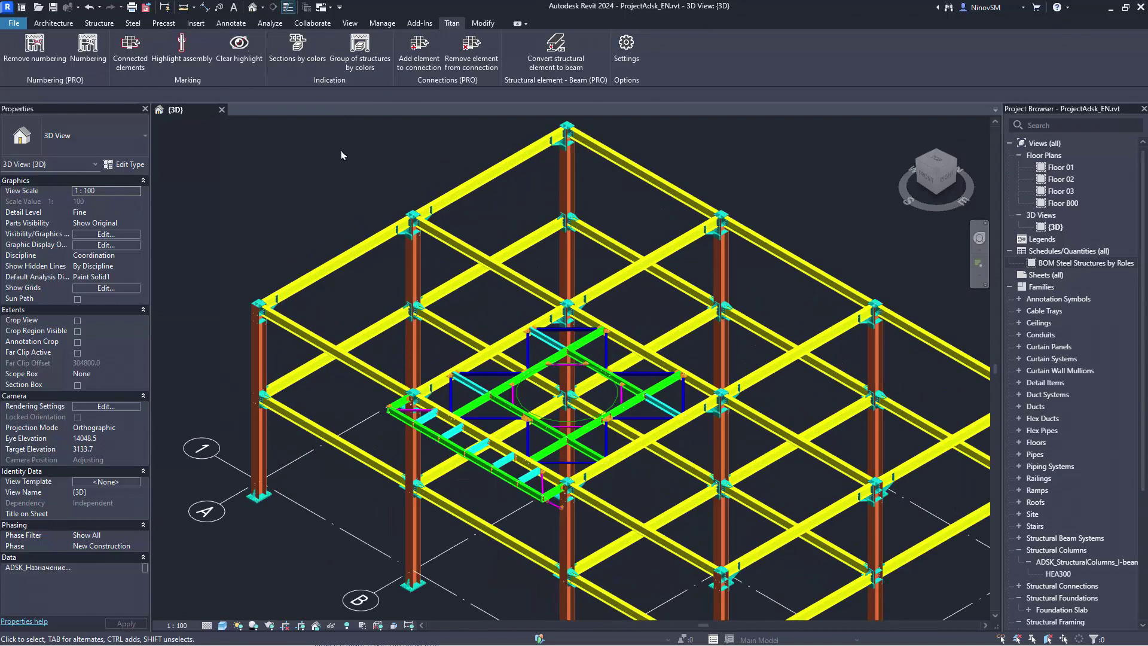
pyautogui.scroll(2, 341, 155)
pyautogui.moveTo(806, 383); pyautogui.dragTo(716, 335, button='middle')
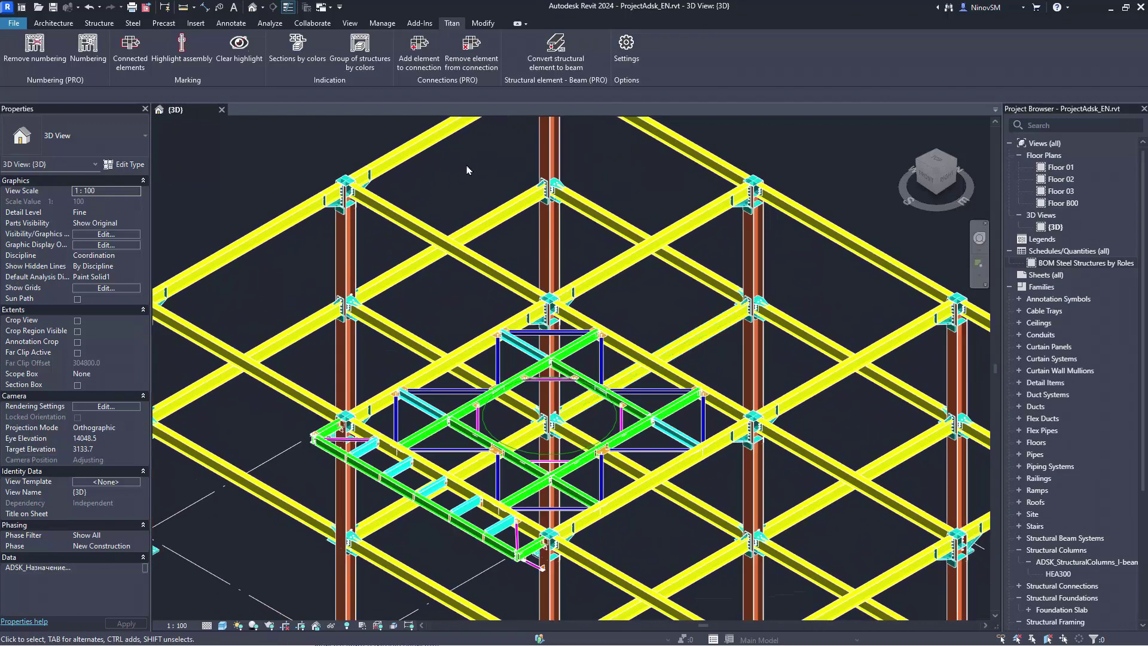
pyautogui.click(359, 60)
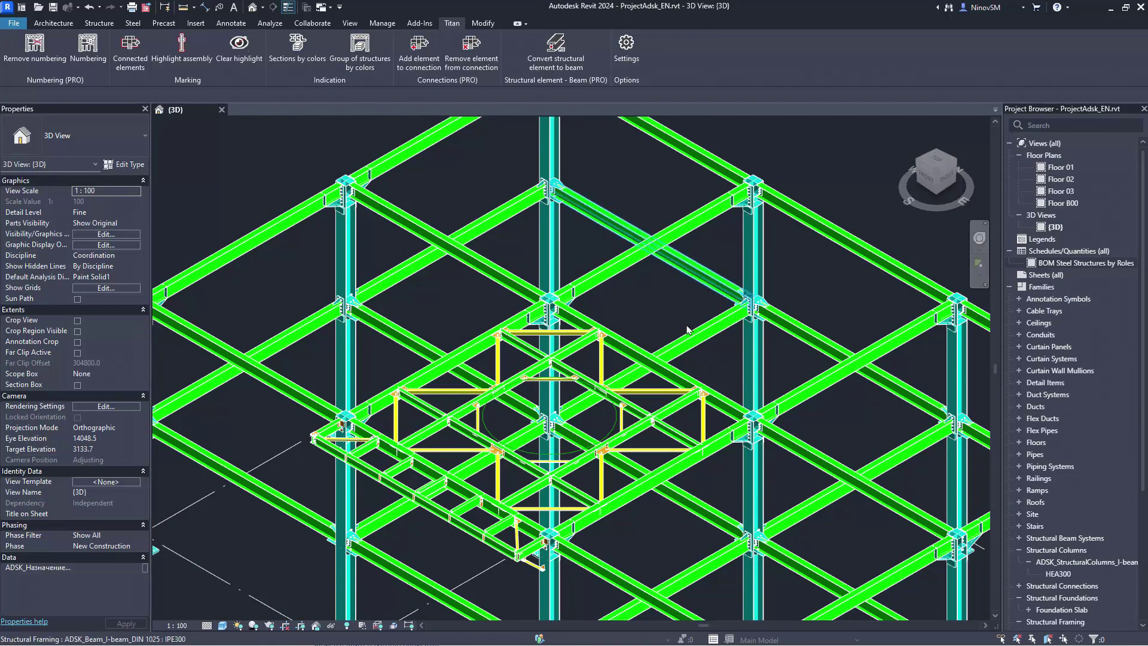
# Step: Inspect the structure-group colours across the frame, then clear all highlight colours
pyautogui.scroll(2, 688, 335)
pyautogui.scroll(2, 682, 443)
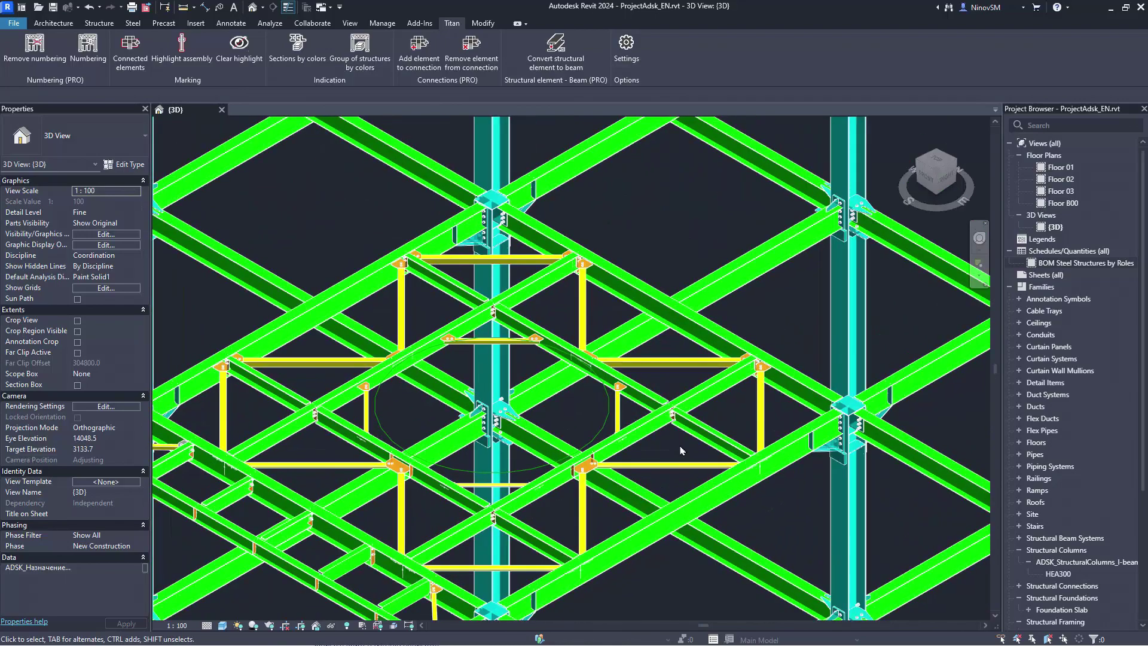
pyautogui.scroll(-3, 681, 450)
pyautogui.moveTo(682, 442); pyautogui.dragTo(604, 356, button='middle')
pyautogui.scroll(2, 713, 356)
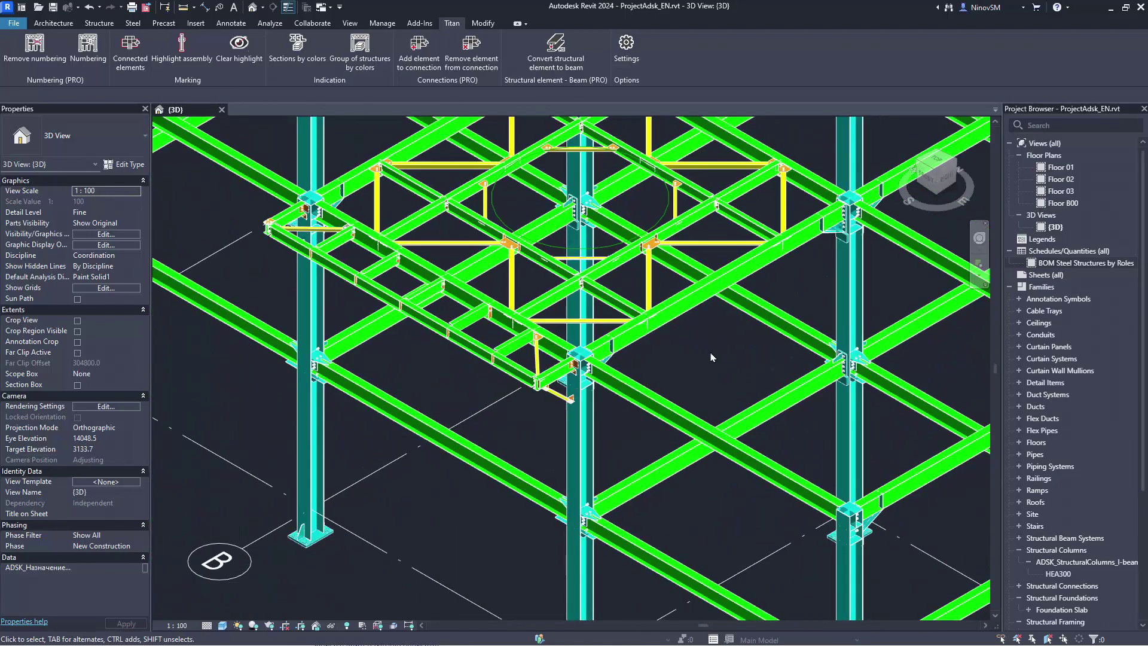
pyautogui.scroll(-5, 706, 363)
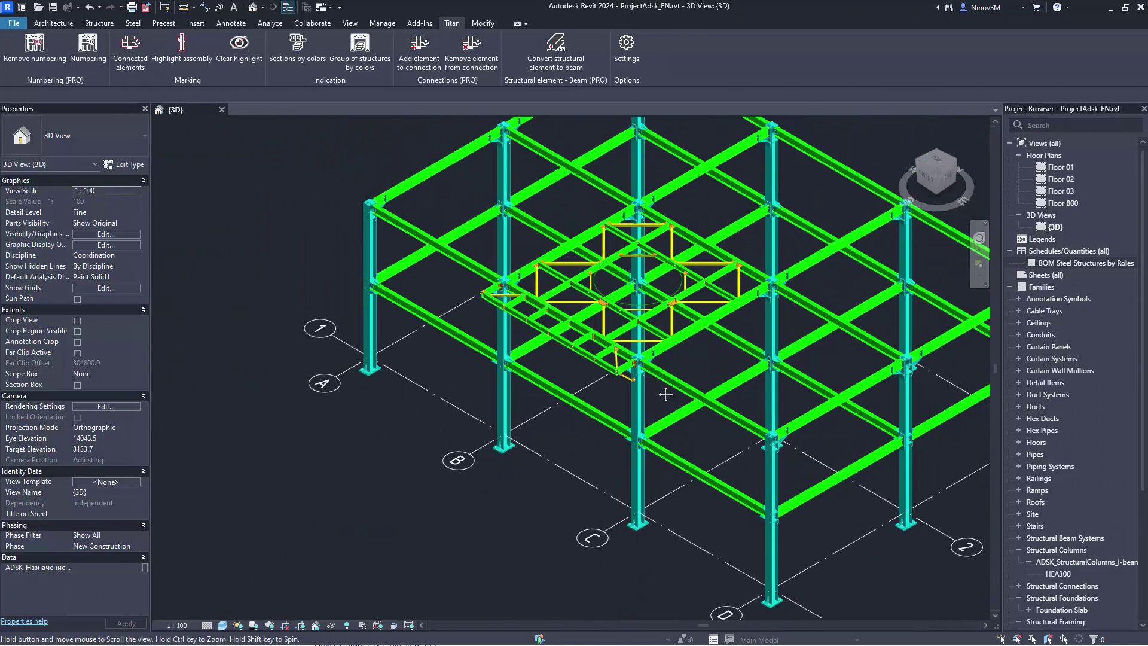
pyautogui.moveTo(707, 363); pyautogui.dragTo(589, 449, button='middle')
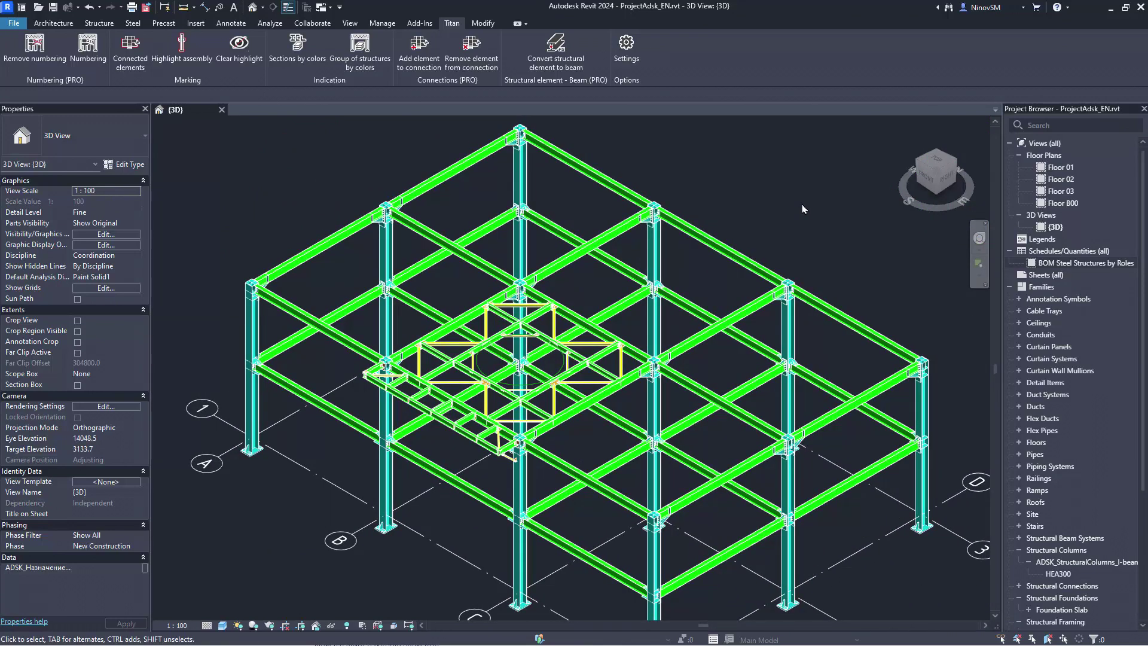
pyautogui.click(240, 43)
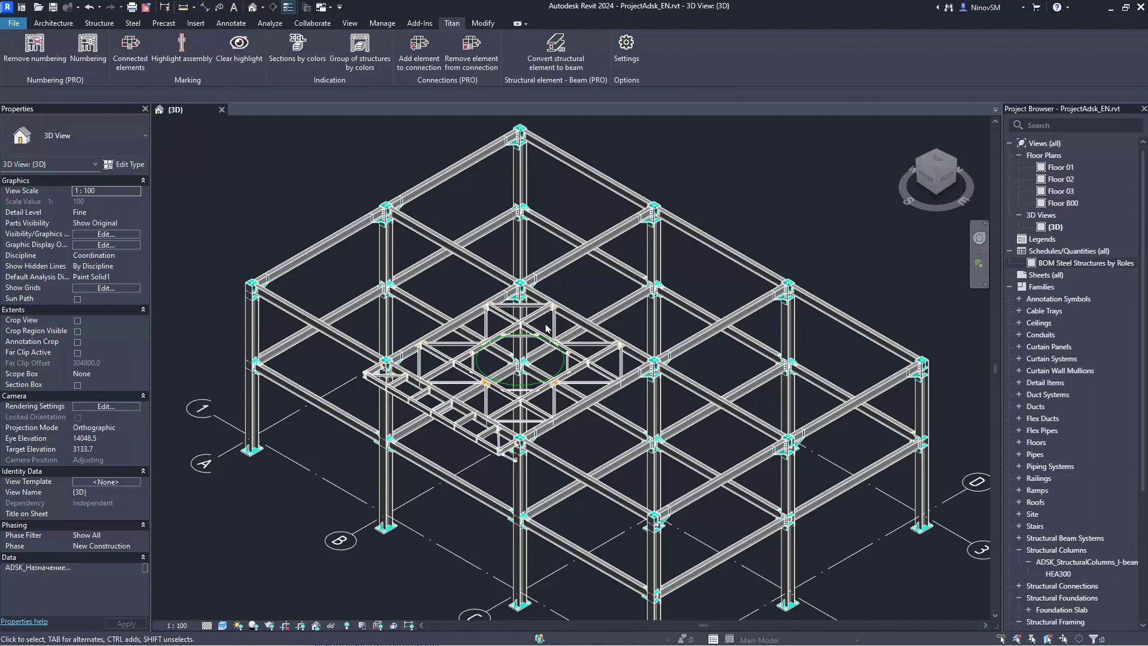
# Step: Zoom to the corner bolted plate, inspect its four-bolt group, and start Add element to connection
pyautogui.scroll(5, 374, 371)
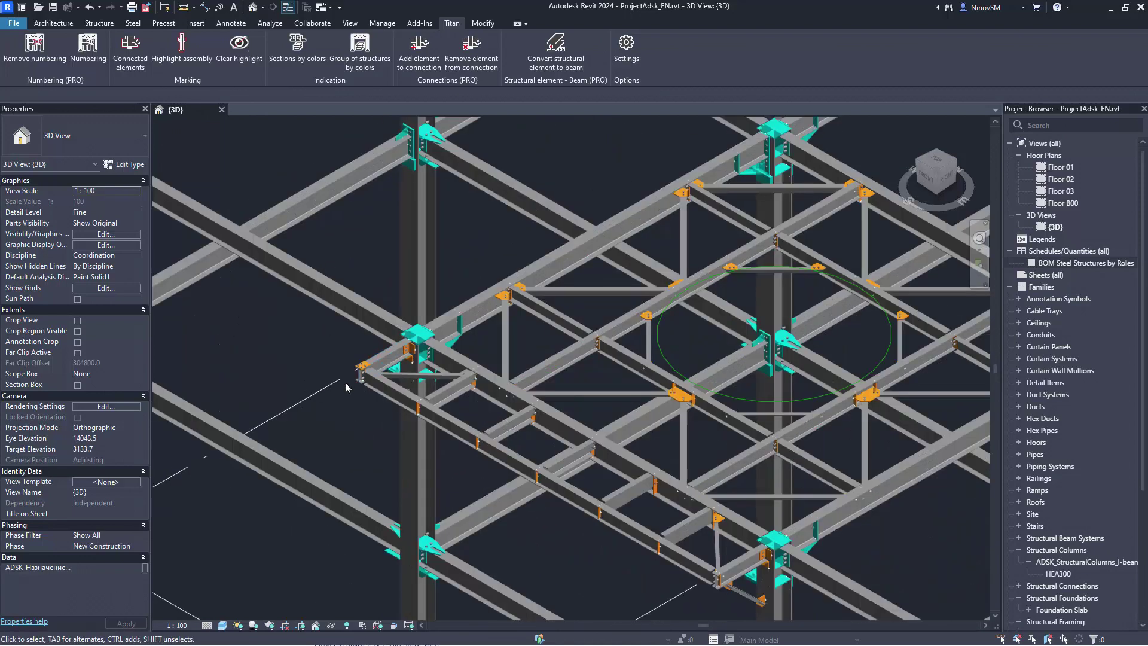
pyautogui.scroll(6, 347, 388)
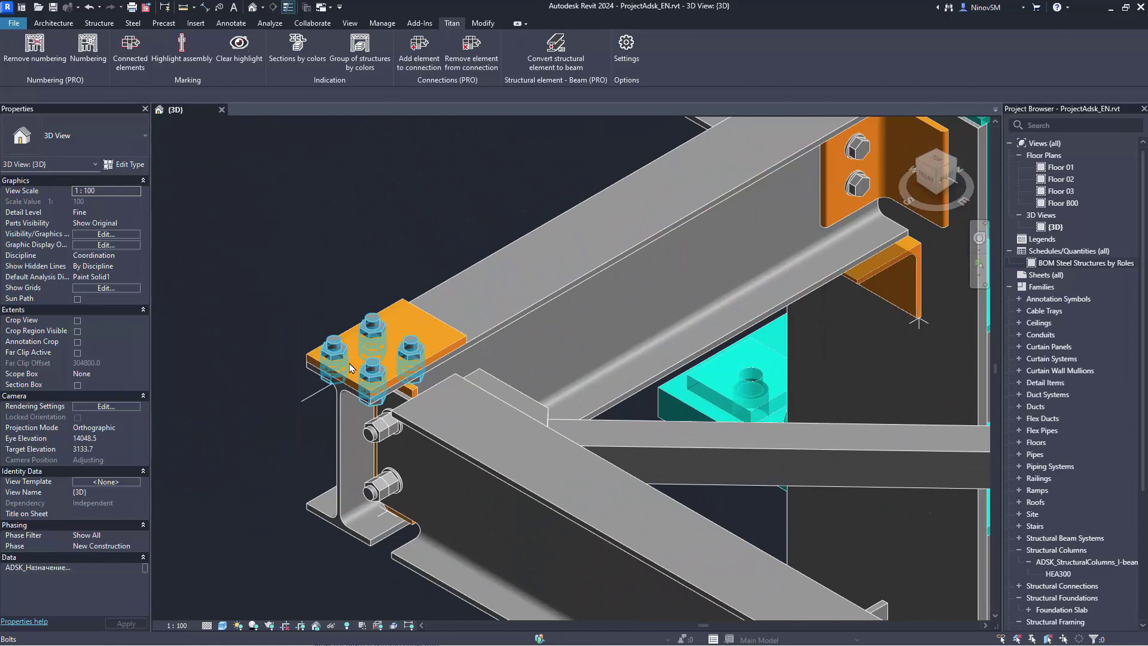
pyautogui.keyDown('shift'); pyautogui.moveTo(350, 368); pyautogui.dragTo(434, 115, button='middle'); pyautogui.keyUp('shift')
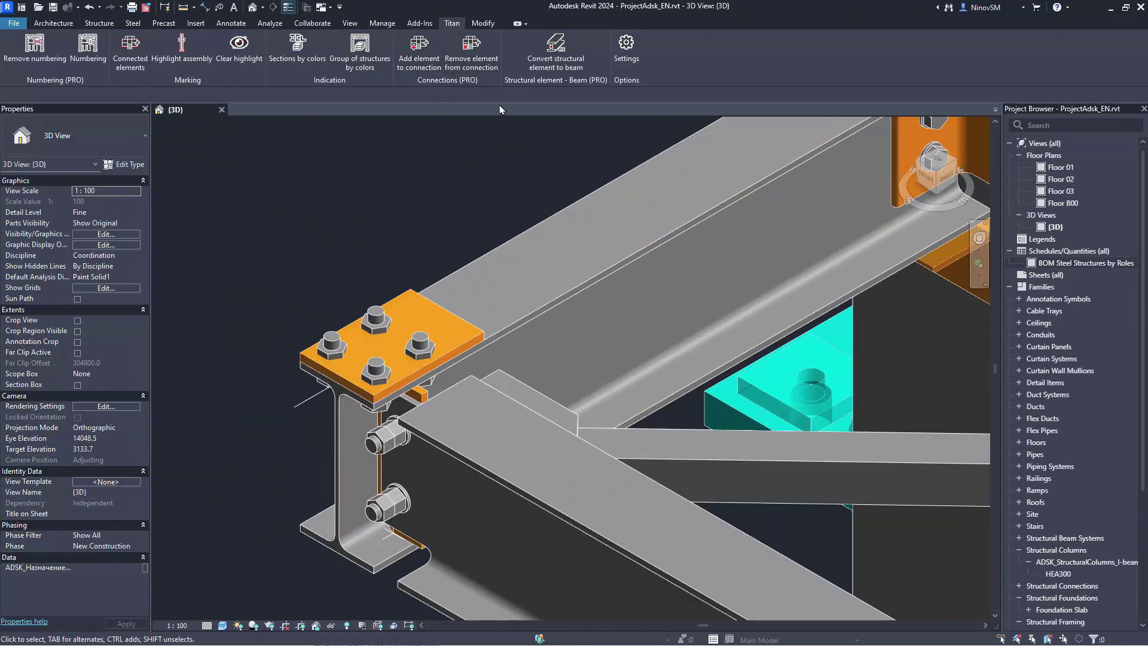
pyautogui.click(378, 317)
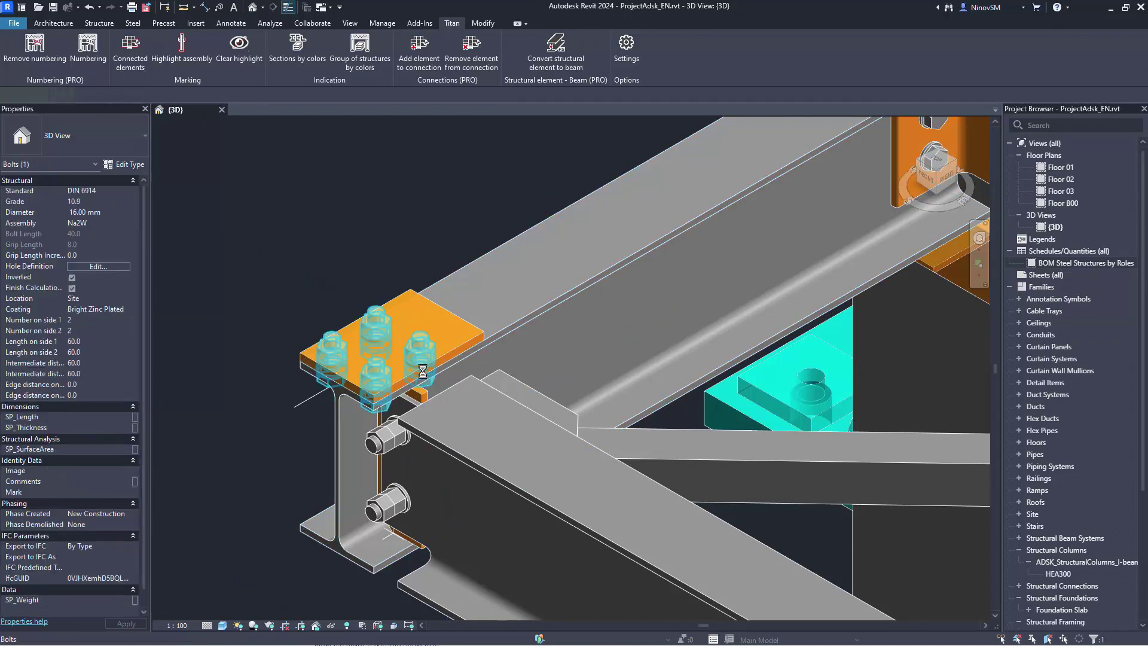
pyautogui.scroll(5, 440, 359)
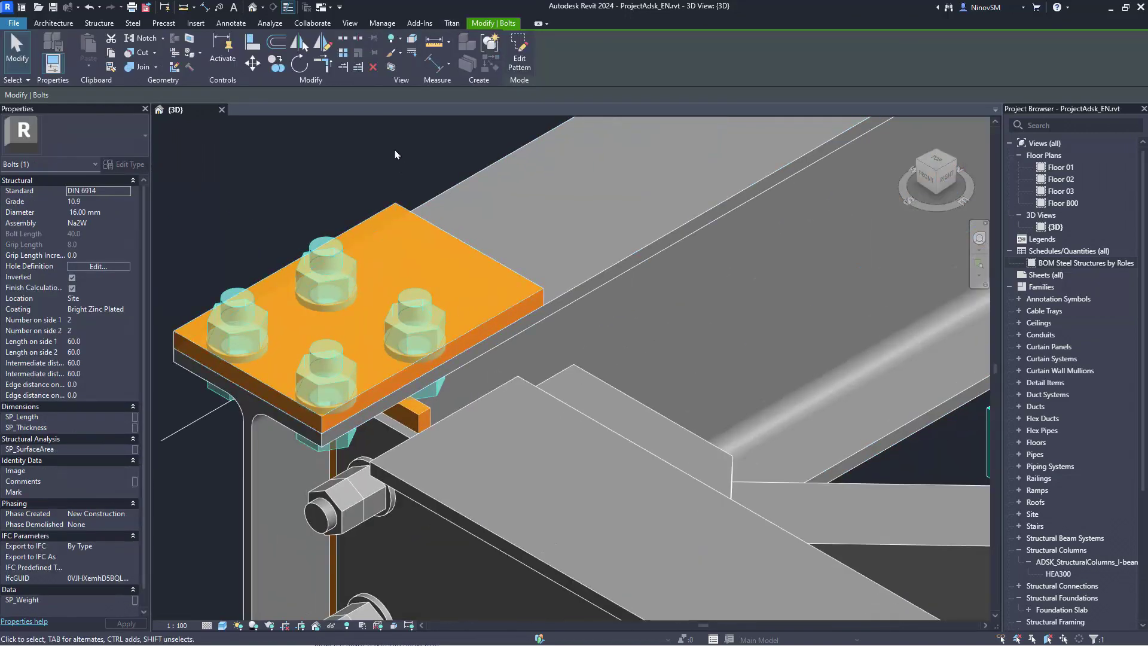
pyautogui.press('Escape')
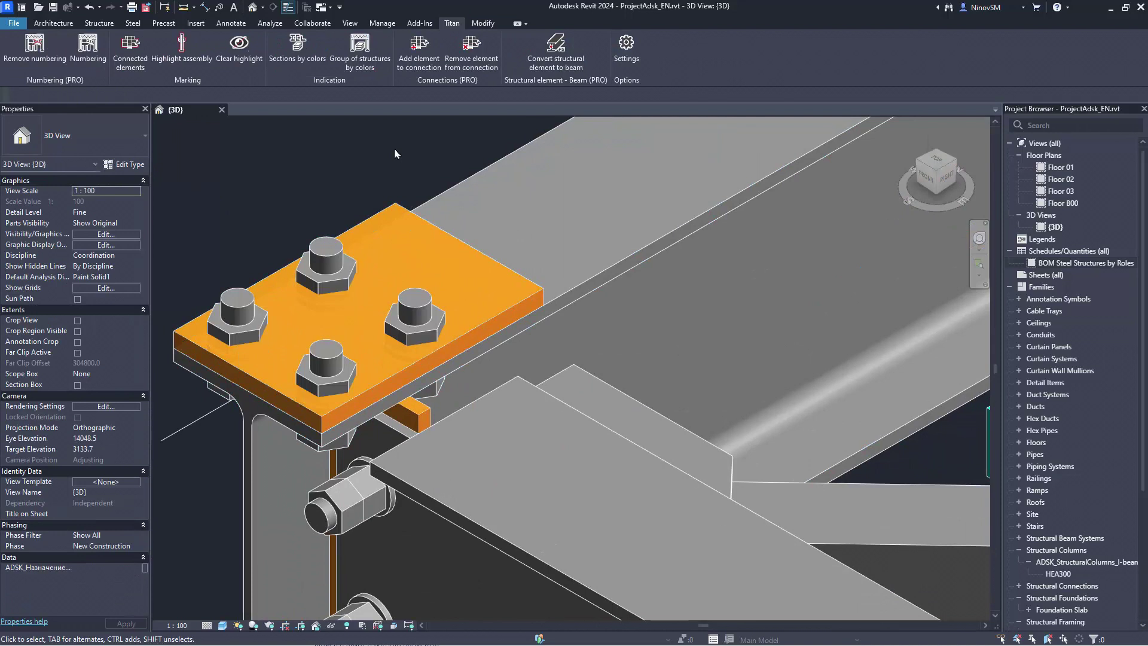
pyautogui.click(420, 59)
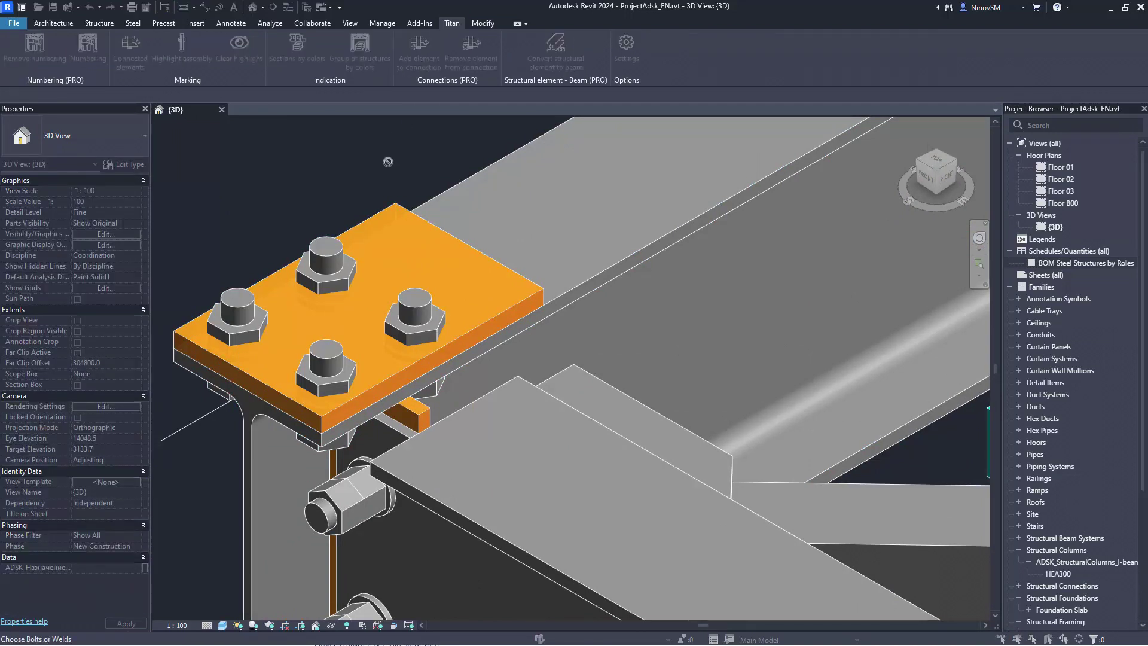
# Step: Attach the orange end plate to the four-bolt group's connection and finish
pyautogui.click(336, 263)
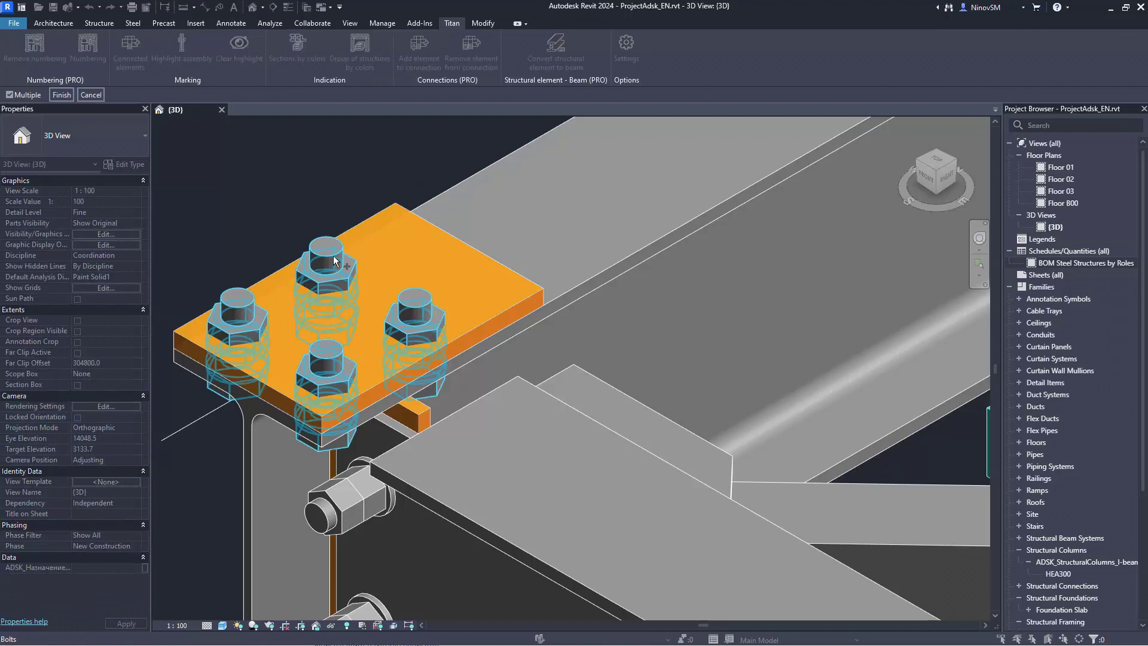
pyautogui.click(373, 208)
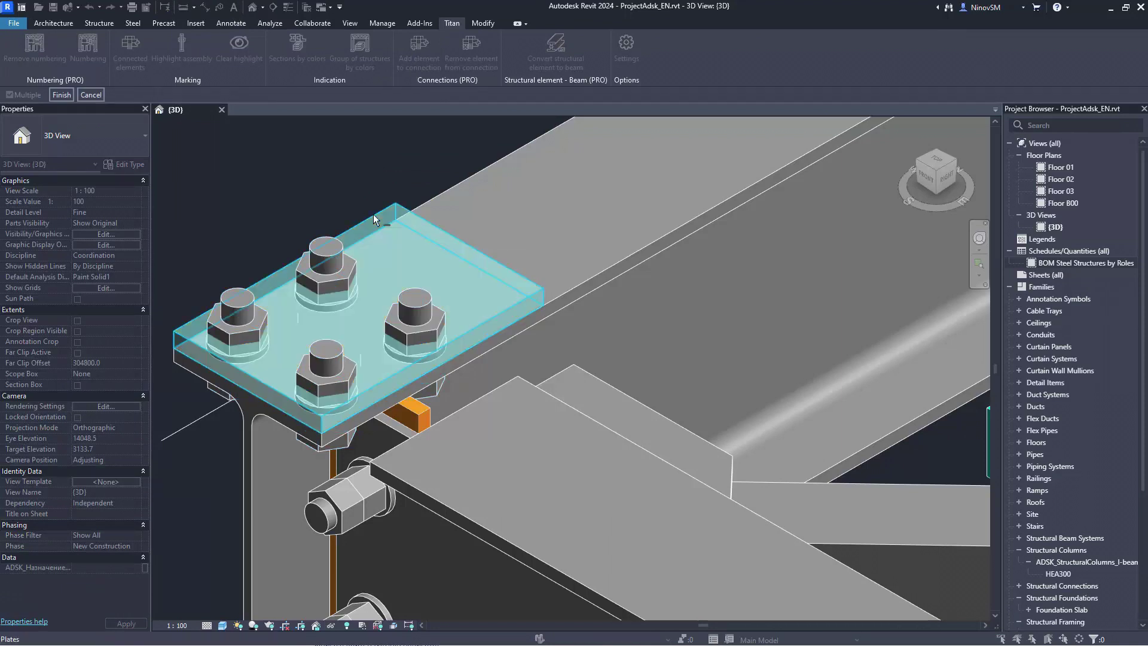
pyautogui.click(62, 95)
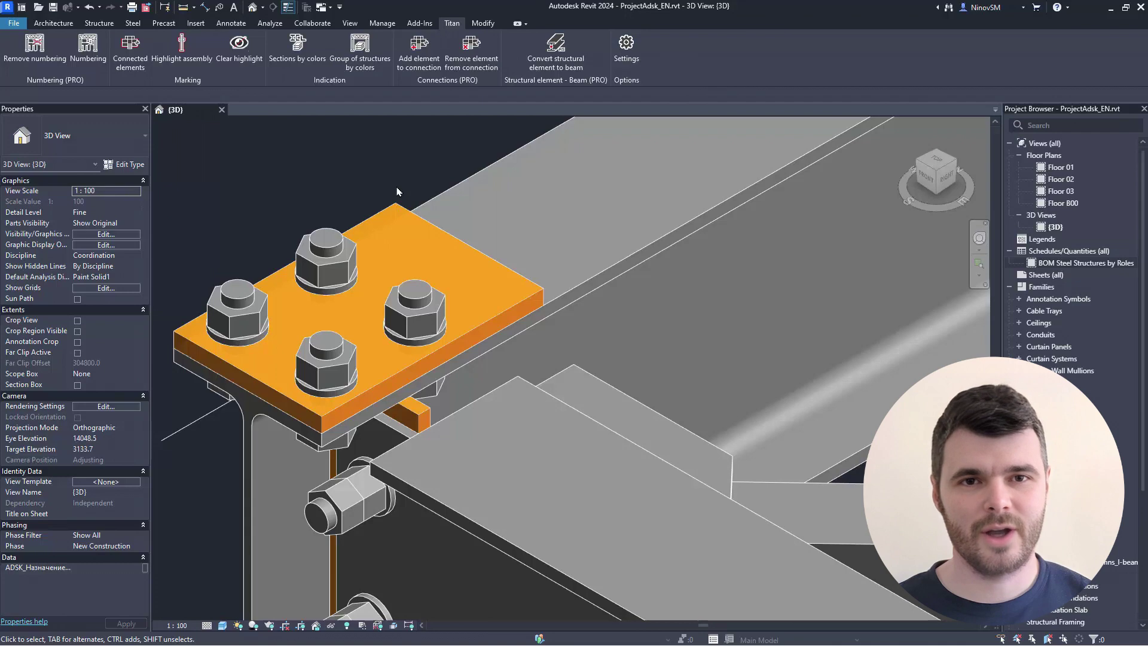
pyautogui.scroll(-3, 397, 191)
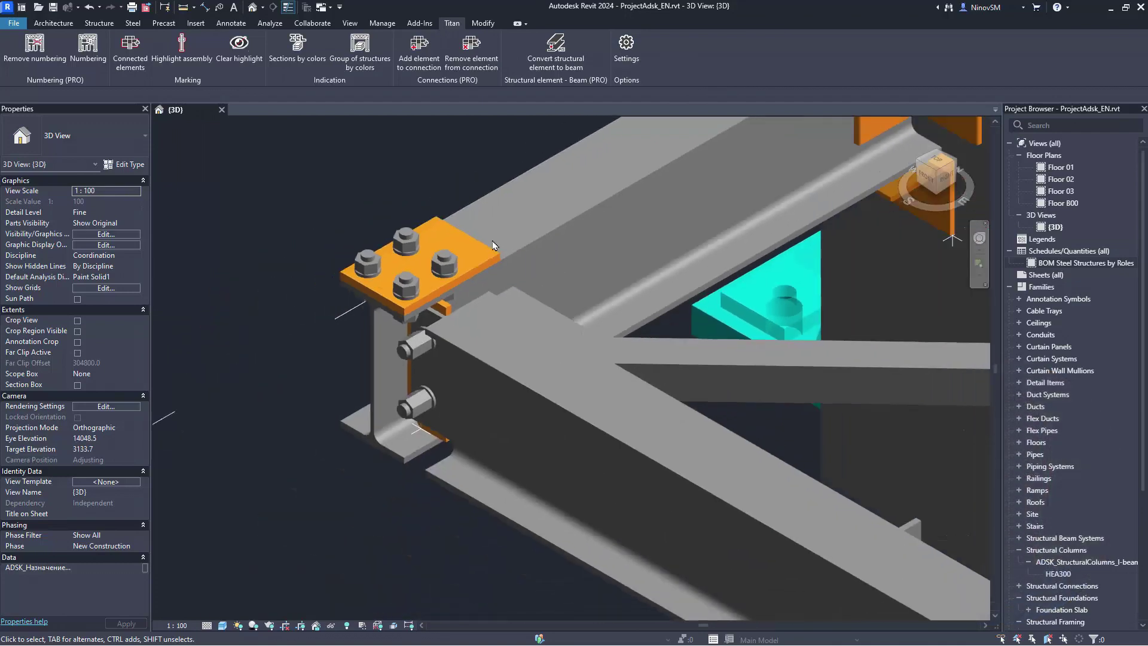
pyautogui.scroll(-8, 494, 246)
# Step: Set the work plane to Level : Floor 01 from the Structure tab
pyautogui.moveTo(655, 449); pyautogui.dragTo(509, 382, button='middle')
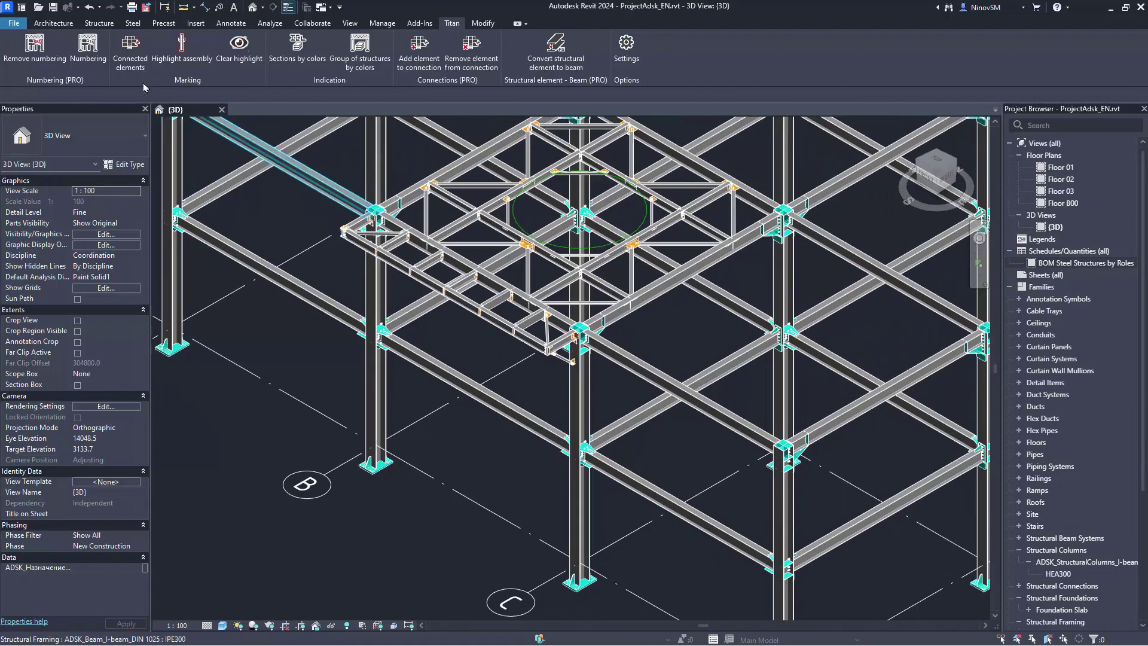
pyautogui.click(100, 27)
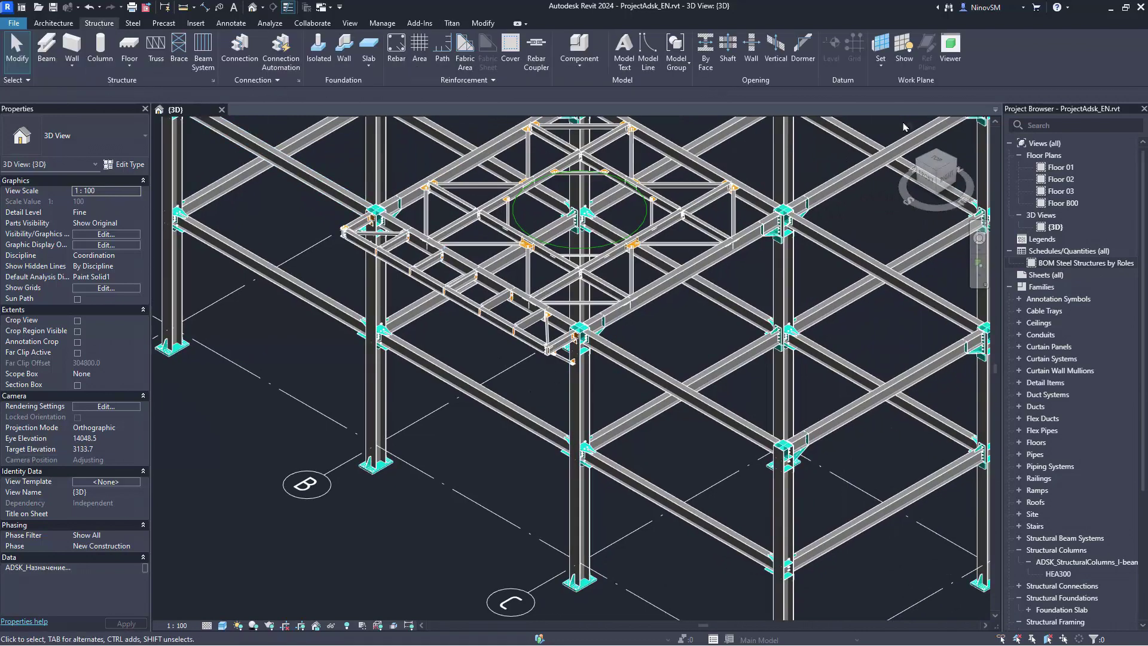
pyautogui.click(881, 44)
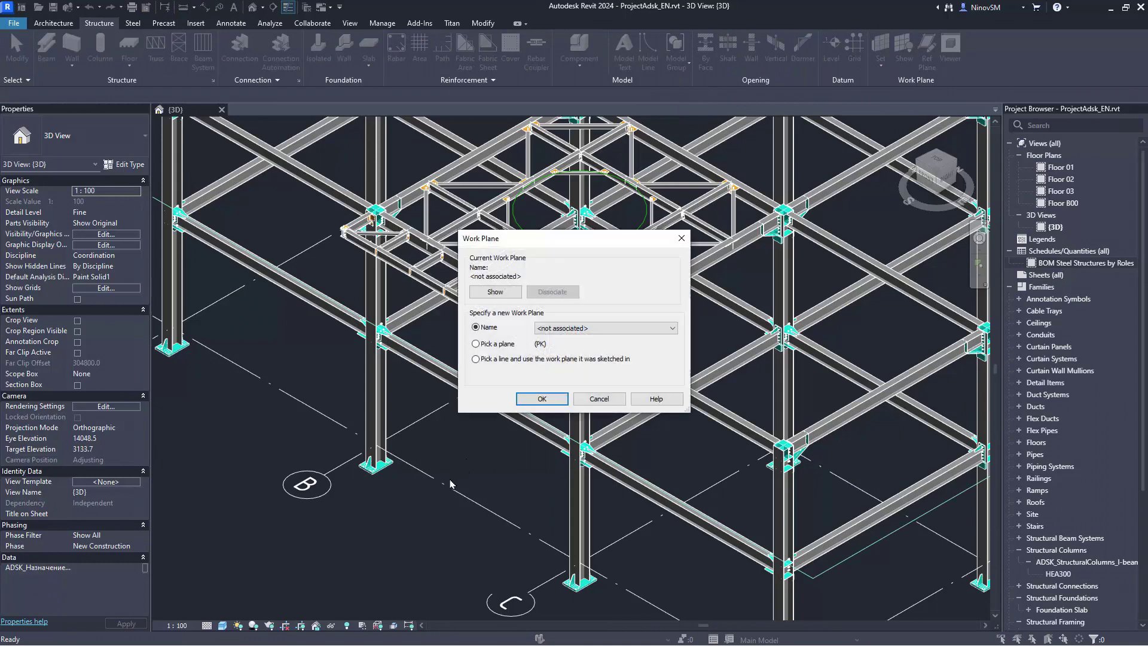
pyautogui.click(579, 327)
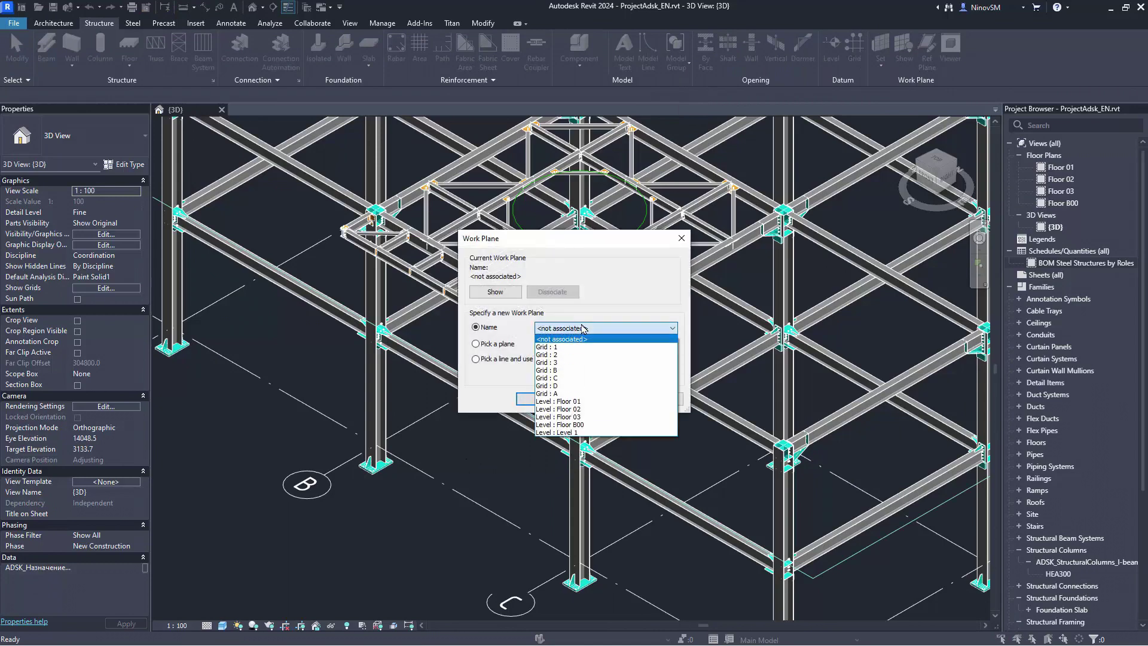
pyautogui.click(581, 402)
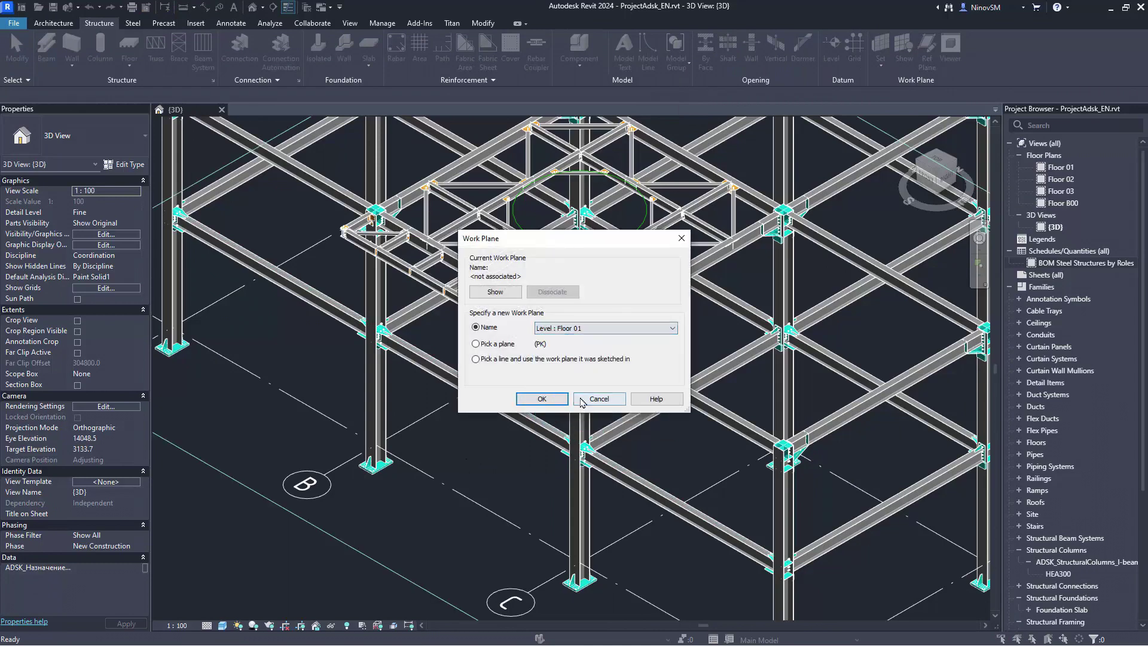
pyautogui.click(544, 403)
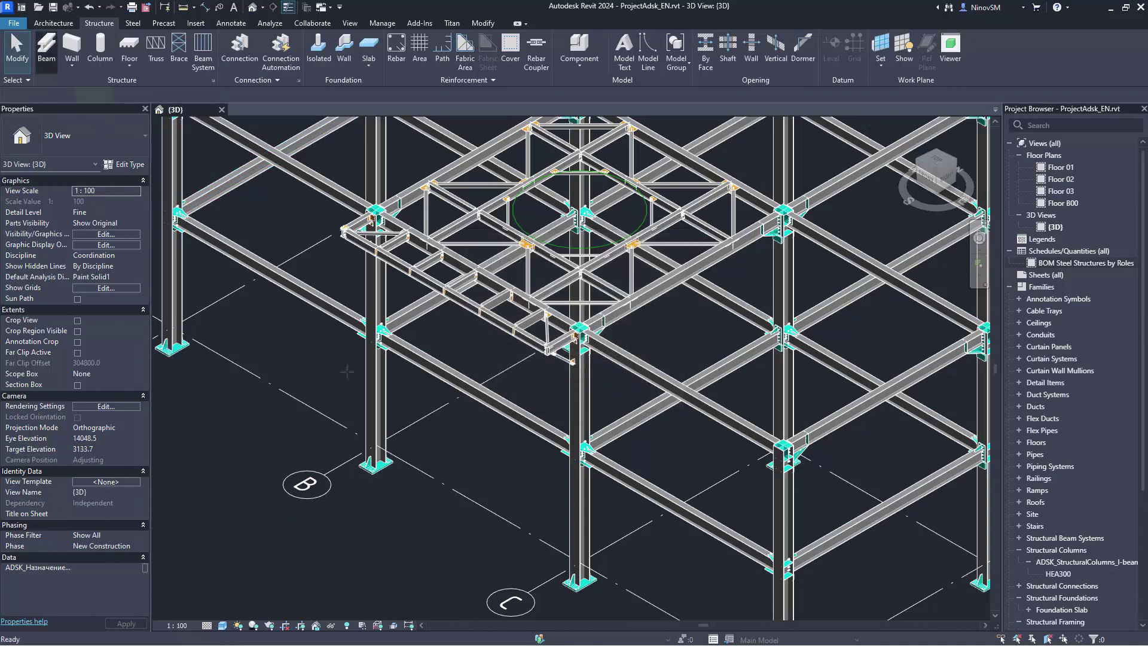
pyautogui.click(46, 48)
# Step: Draw a 6000 mm IPE200 beam from the column endpoint to the next column base
pyautogui.click(376, 444)
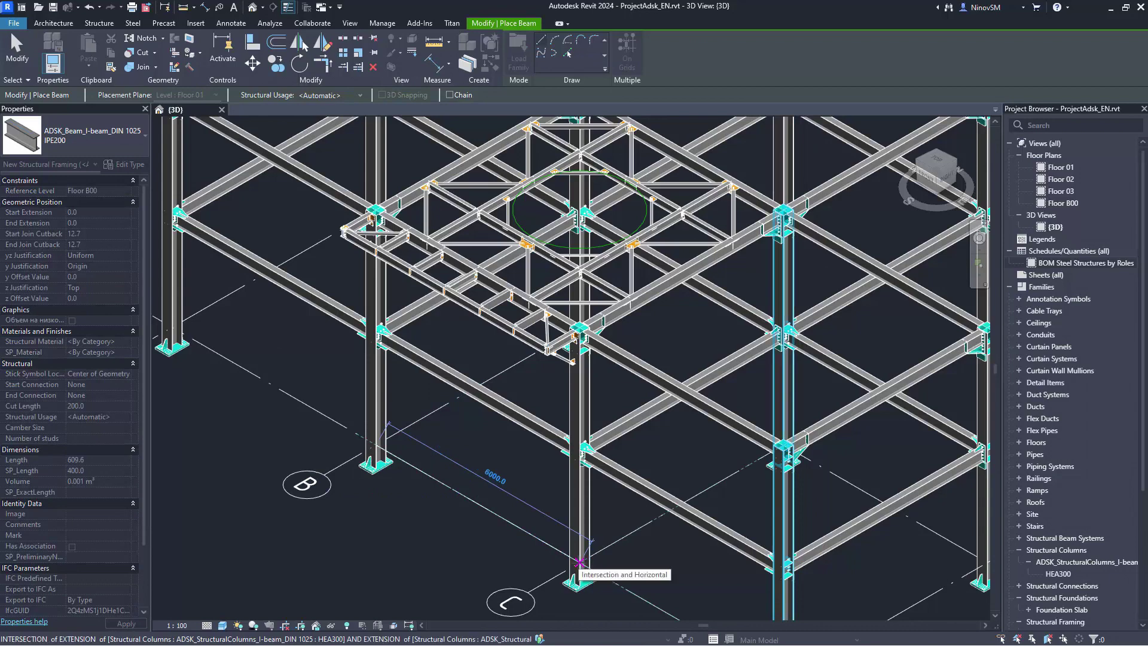
pyautogui.click(579, 562)
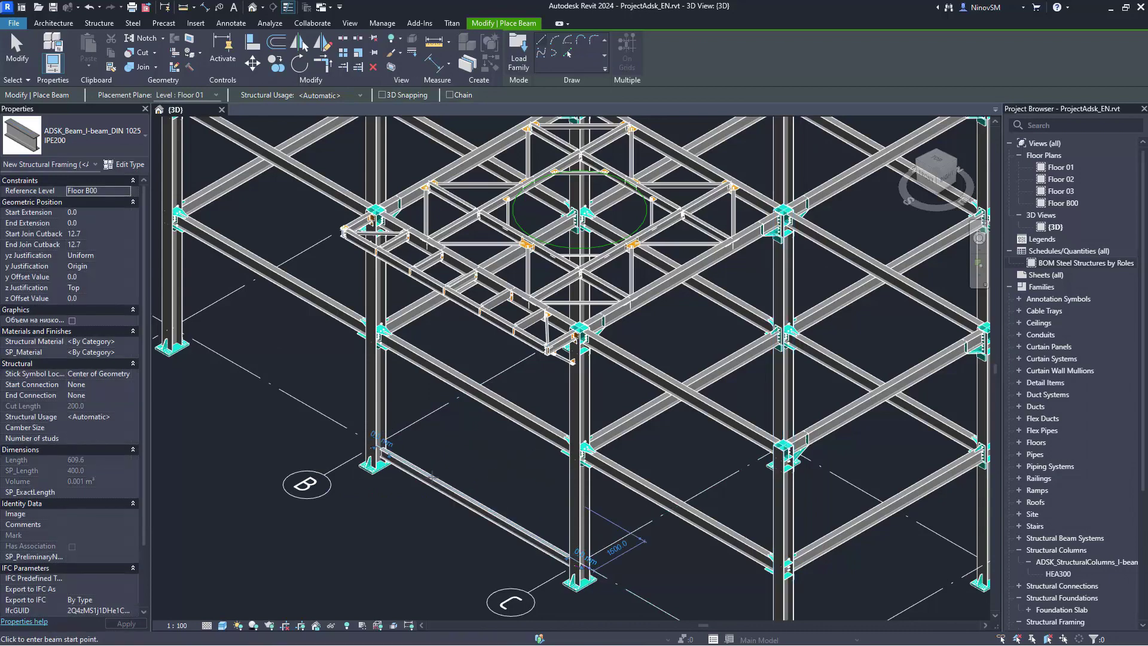
pyautogui.scroll(8, 432, 476)
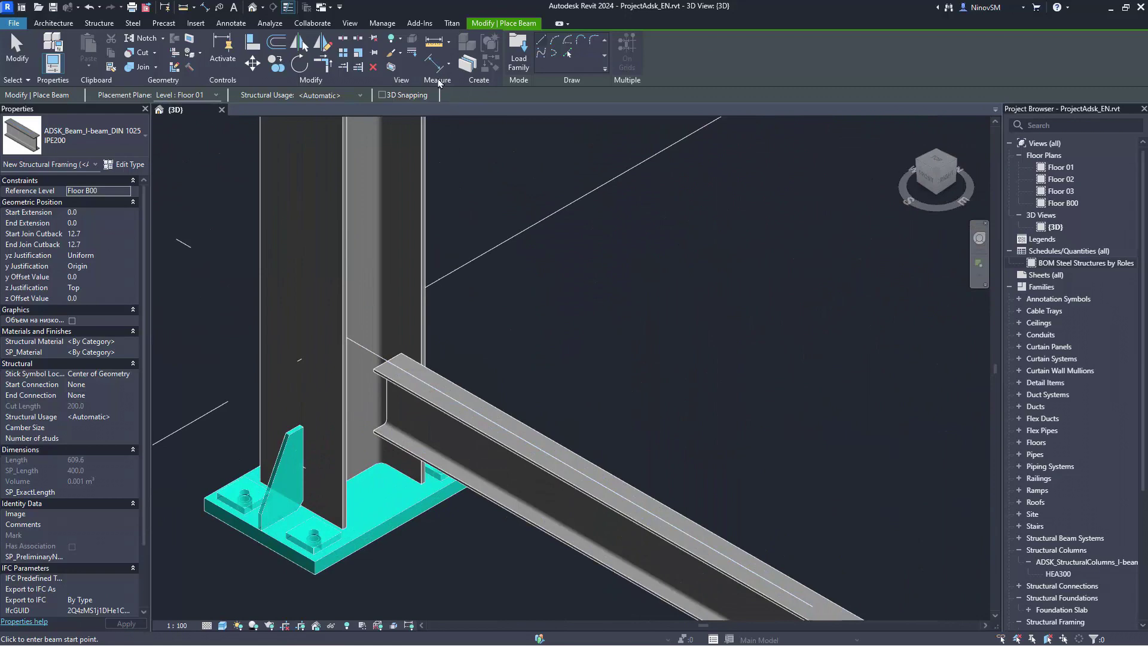
pyautogui.click(452, 23)
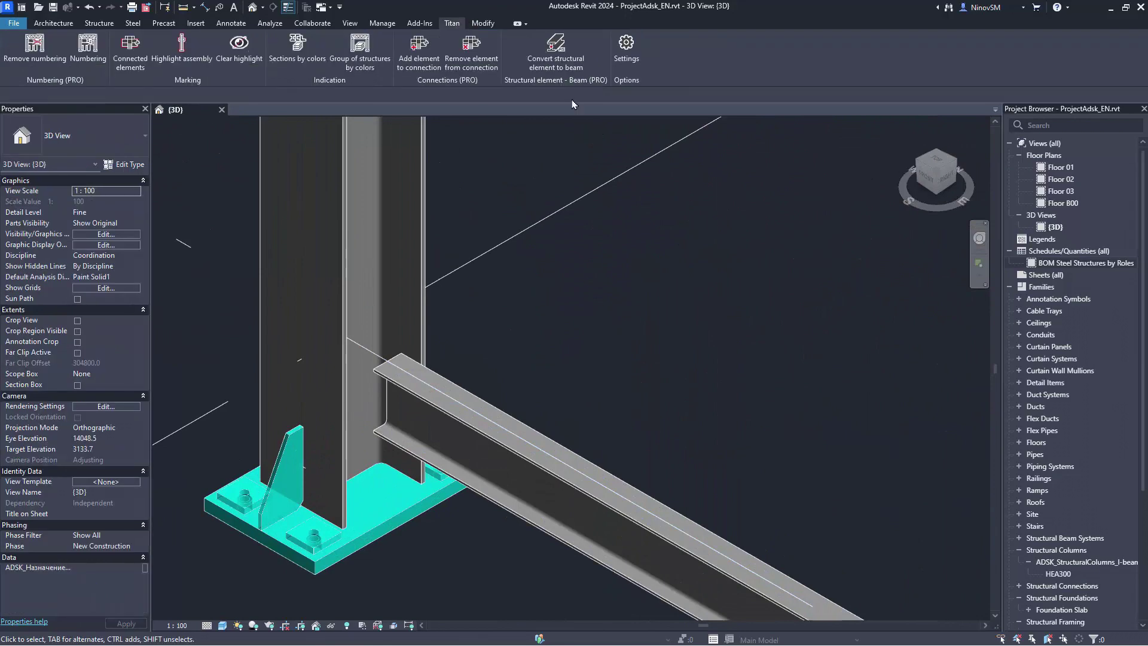
# Step: Convert the new IPE200 beam with Titan's Convert structural element to beam
pyautogui.click(553, 55)
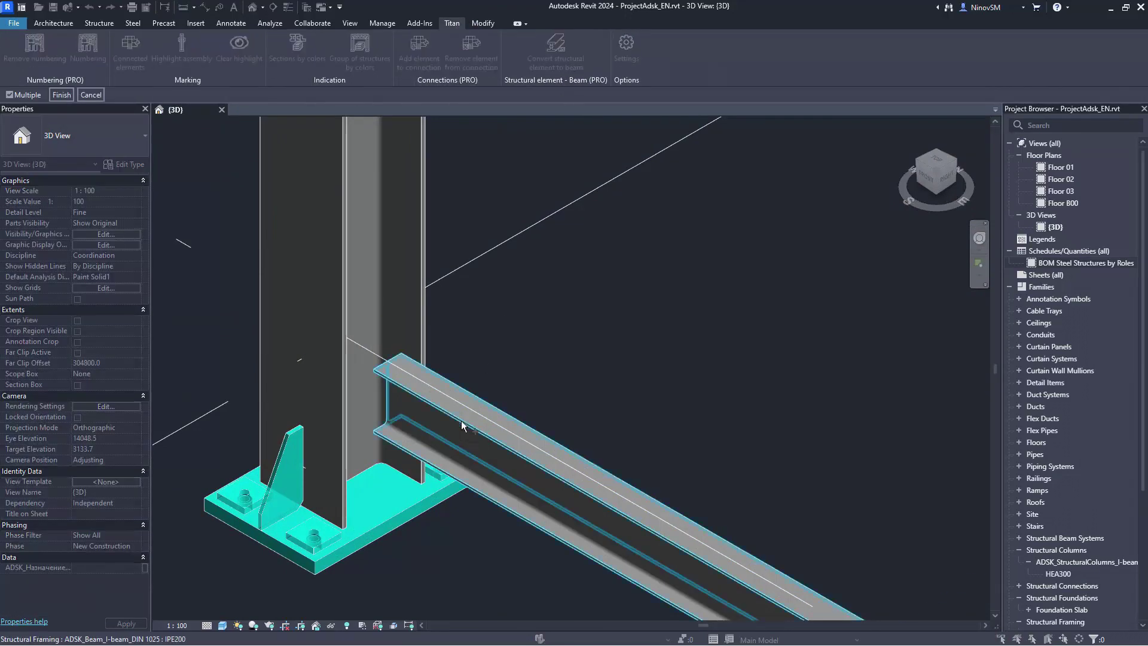
pyautogui.click(463, 425)
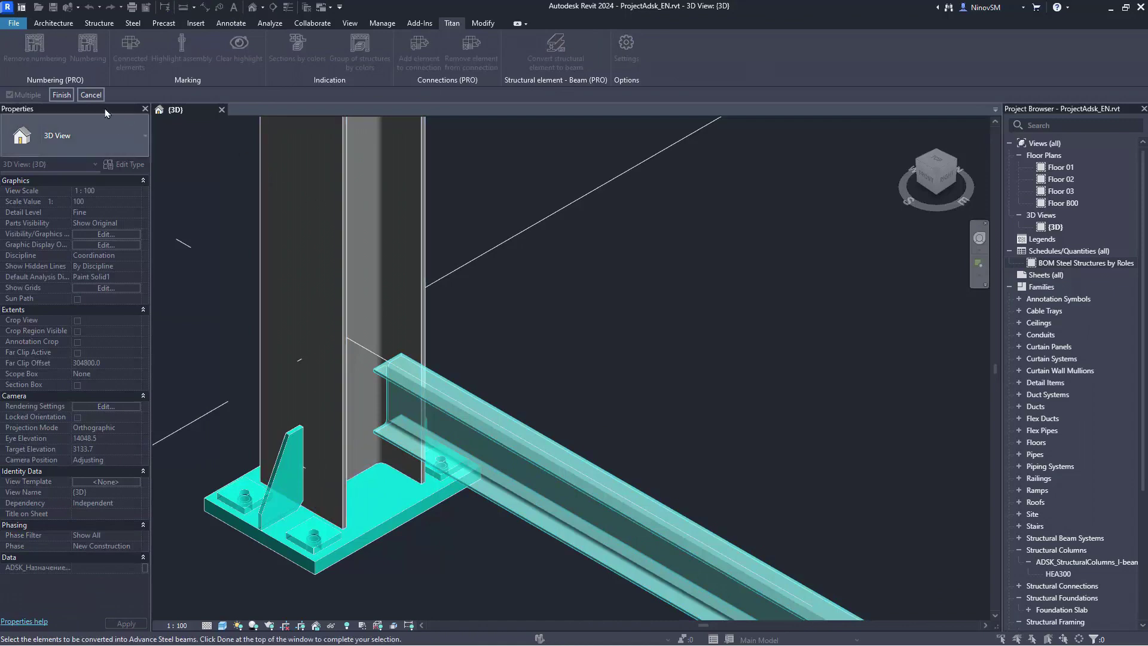
pyautogui.click(62, 95)
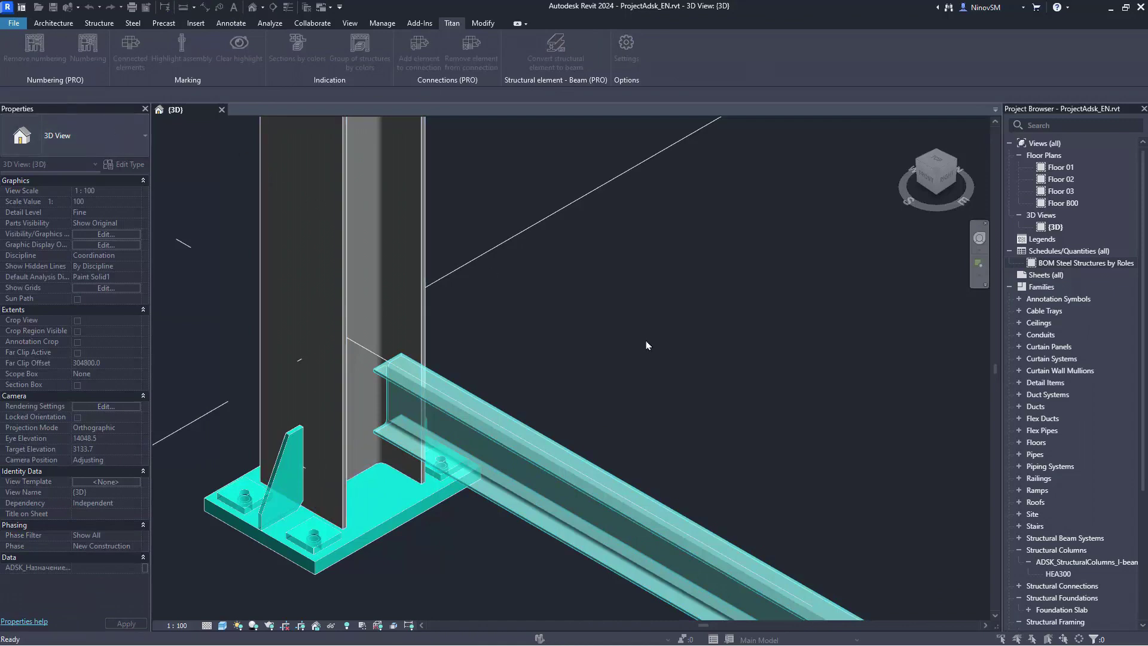
# Step: Pan along the converted beam to the far column base and back to the whole frame
pyautogui.scroll(-6, 506, 397)
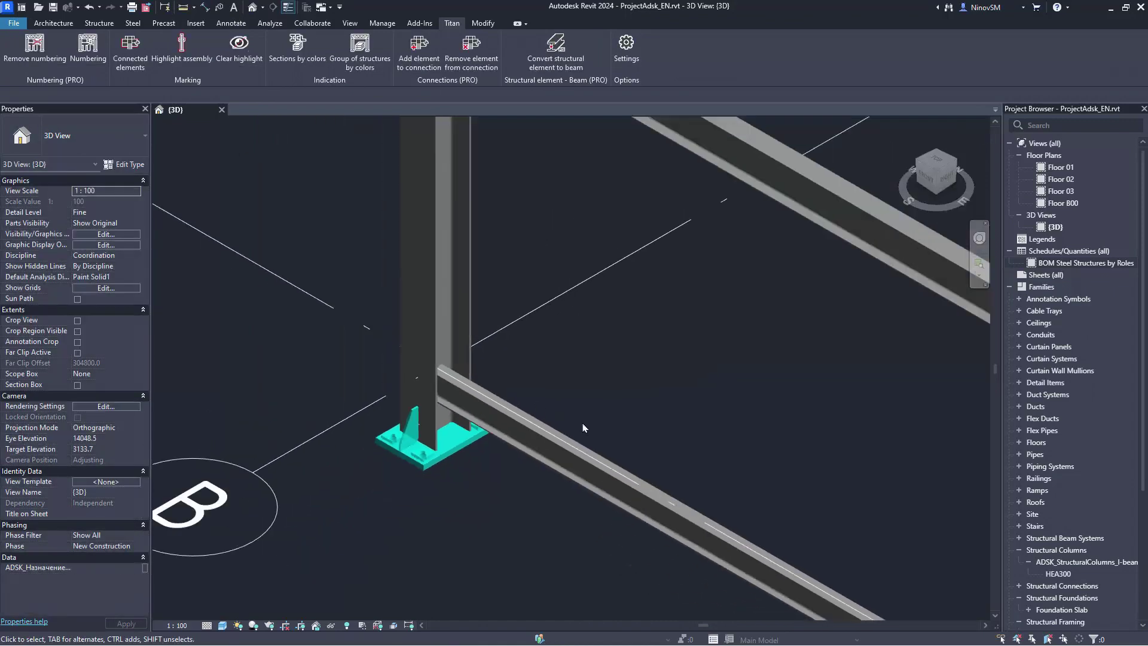
pyautogui.scroll(3, 626, 361)
pyautogui.scroll(4, 653, 478)
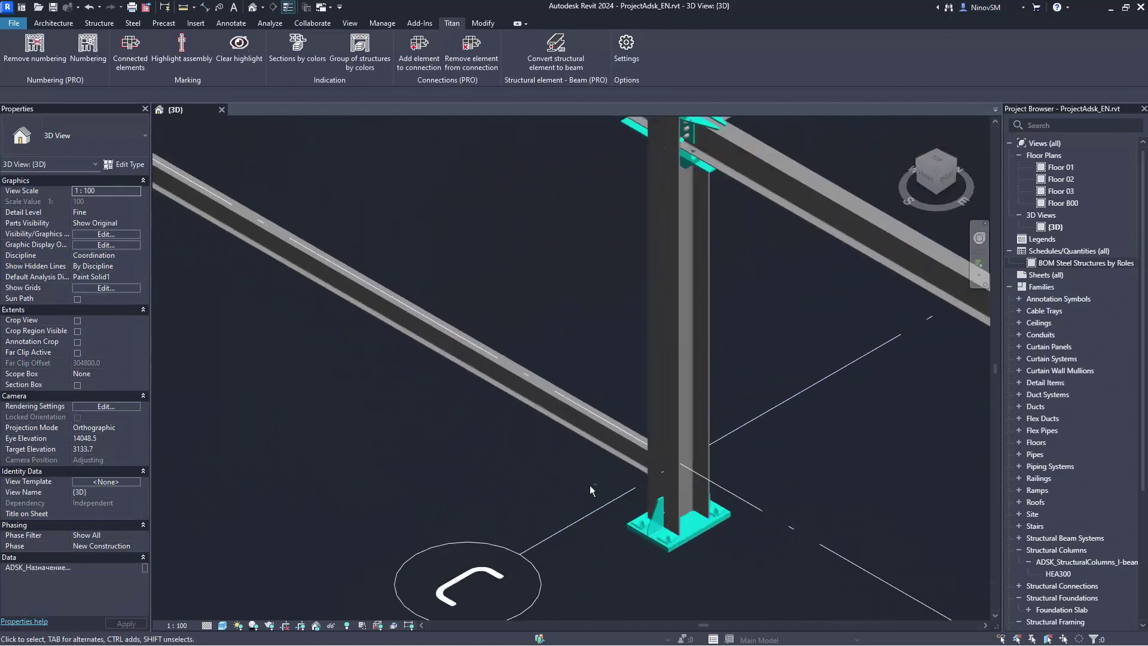
pyautogui.moveTo(662, 492); pyautogui.dragTo(642, 459, button='middle')
pyautogui.scroll(-3, 641, 459)
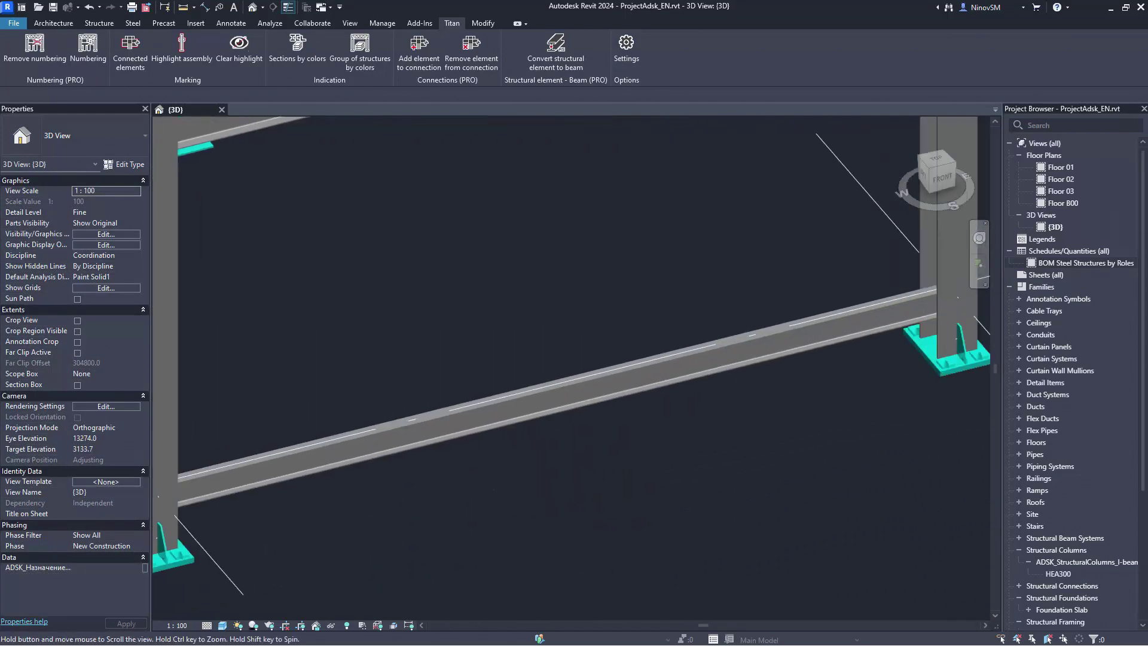
pyautogui.moveTo(952, 489); pyautogui.dragTo(722, 259, button='middle')
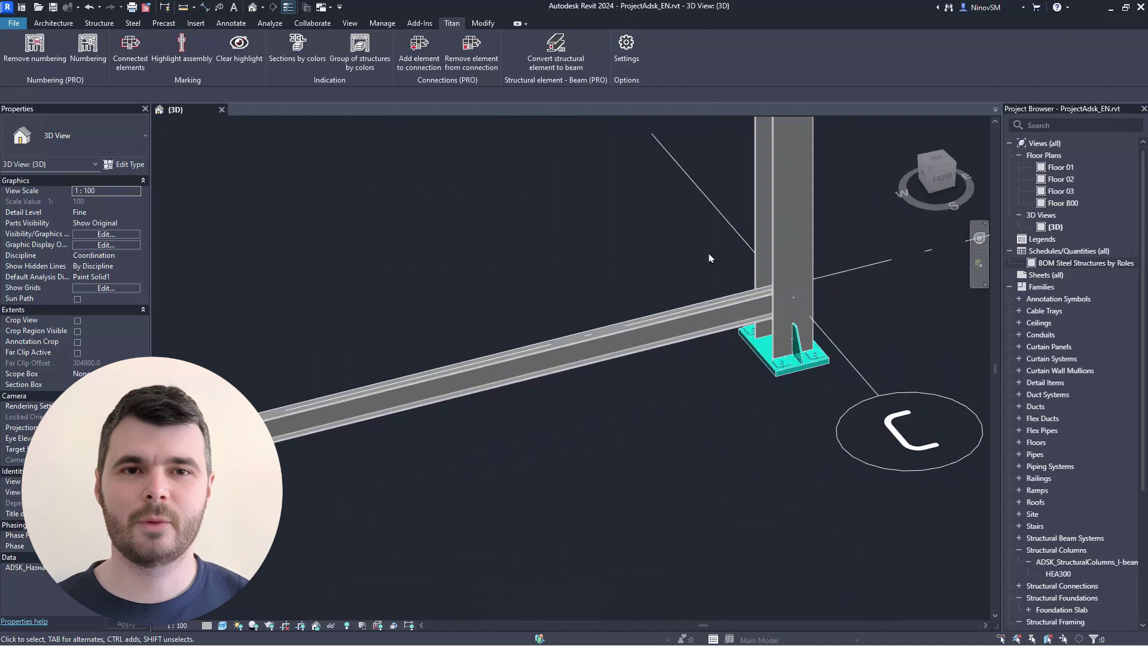
pyautogui.scroll(-5, 709, 263)
pyautogui.scroll(-5, 702, 266)
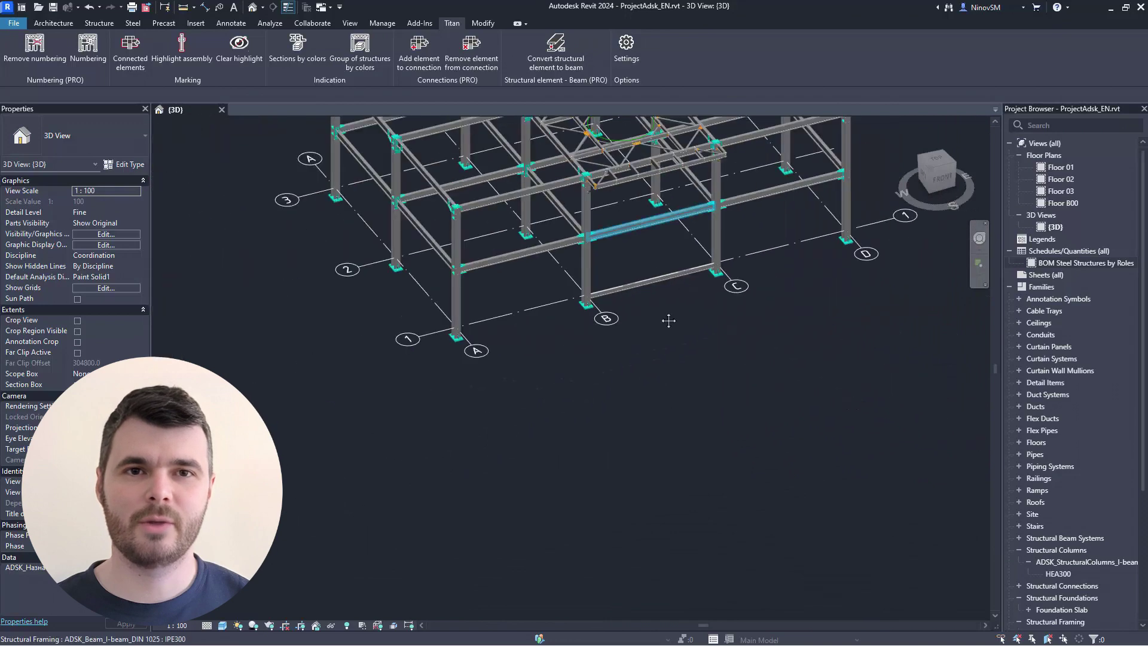
pyautogui.keyDown('shift'); pyautogui.moveTo(701, 266); pyautogui.dragTo(658, 119, button='middle'); pyautogui.keyUp('shift')
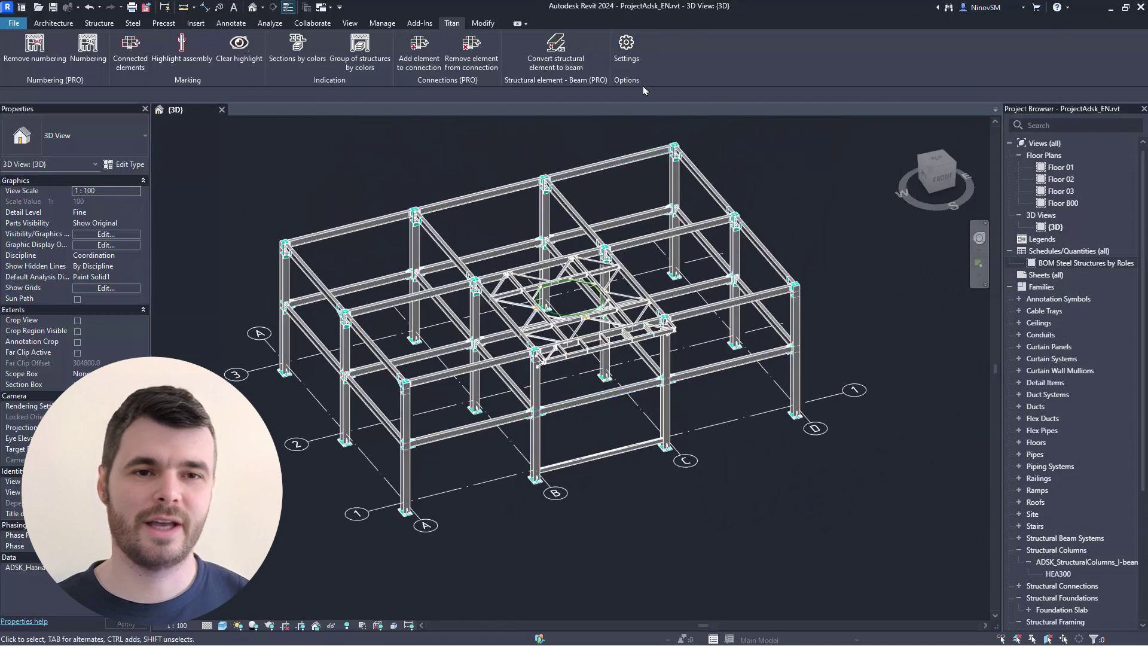
# Step: Open Titan Settings, keep EN as the language, and view the License and Info tabs
pyautogui.click(627, 48)
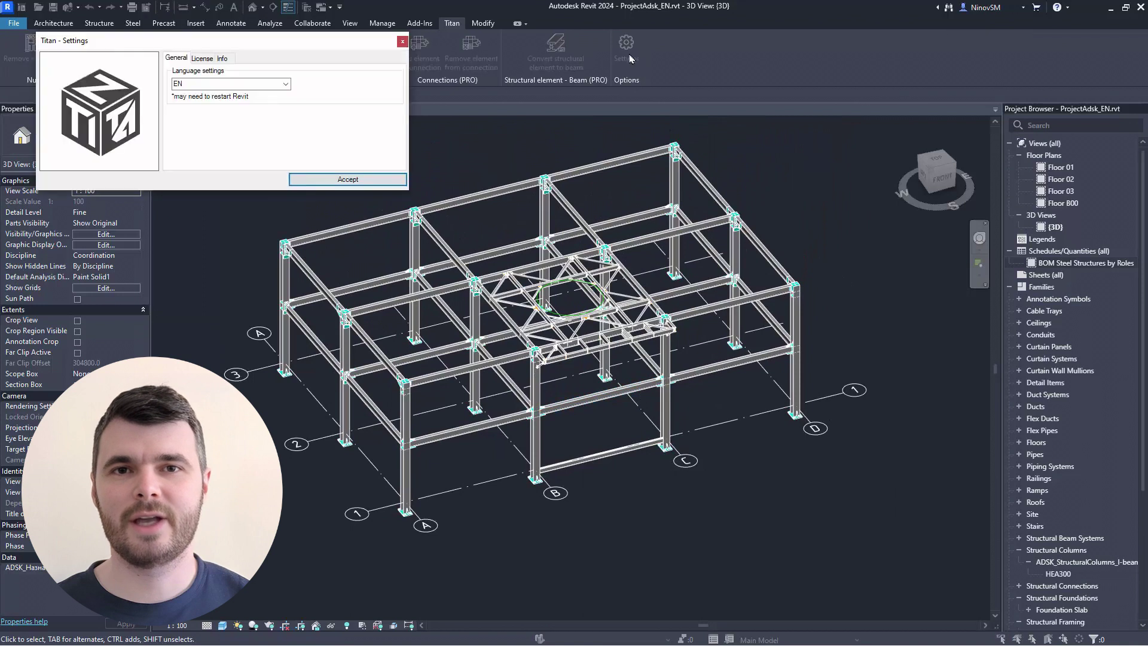
pyautogui.moveTo(313, 41); pyautogui.dragTo(310, 105)
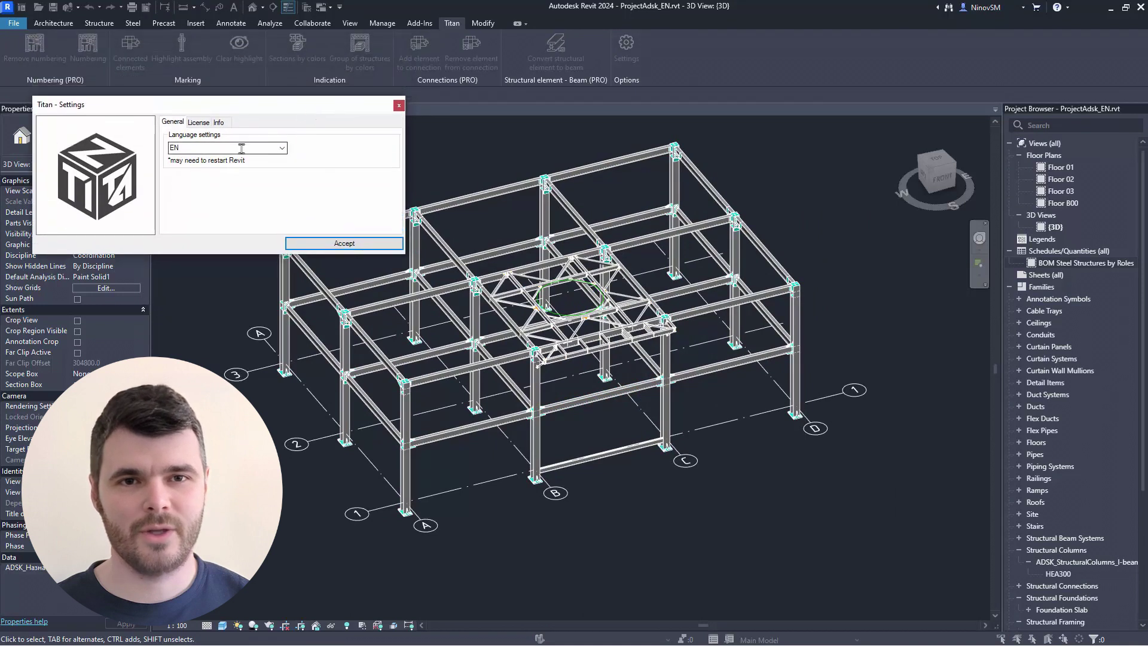
pyautogui.click(282, 149)
pyautogui.click(283, 157)
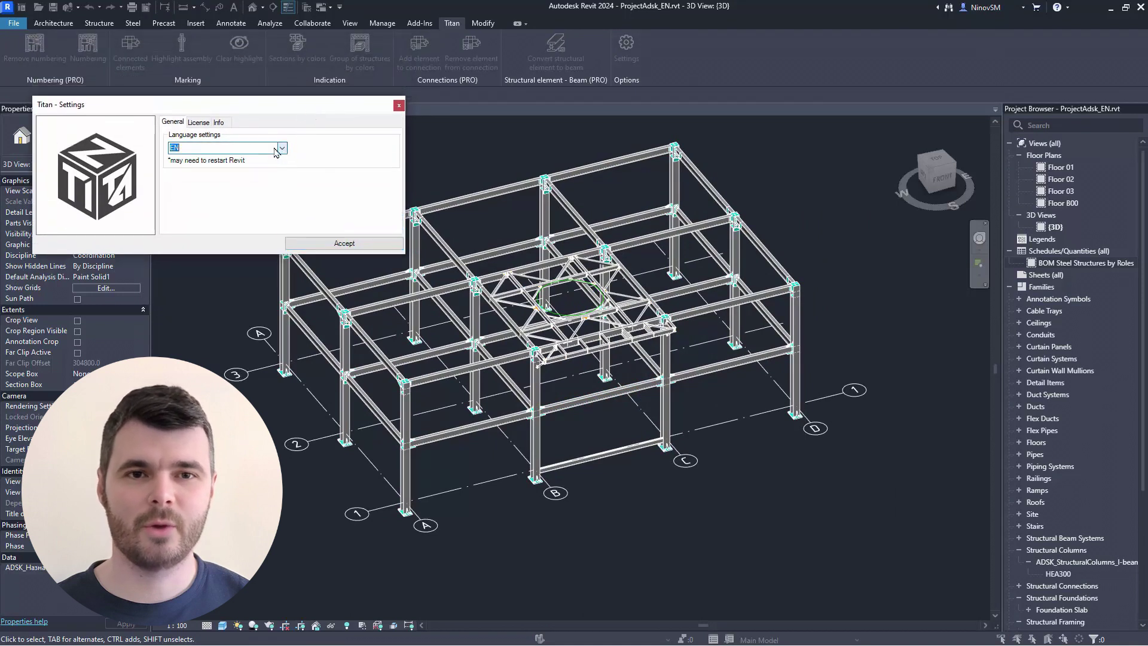
pyautogui.click(199, 123)
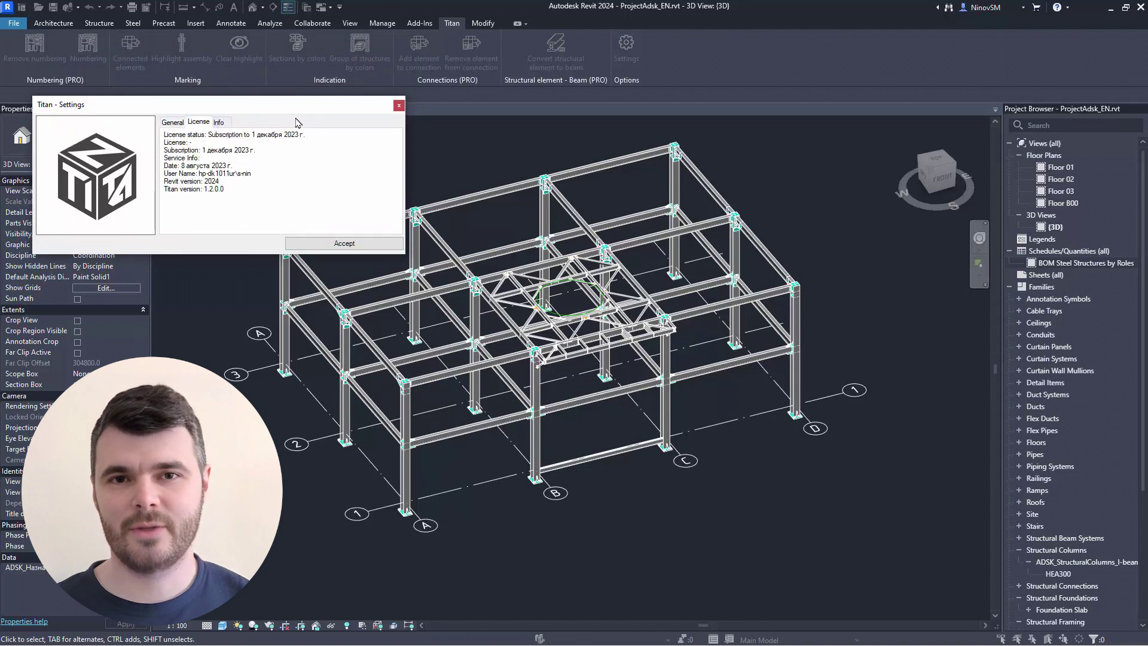
pyautogui.click(222, 122)
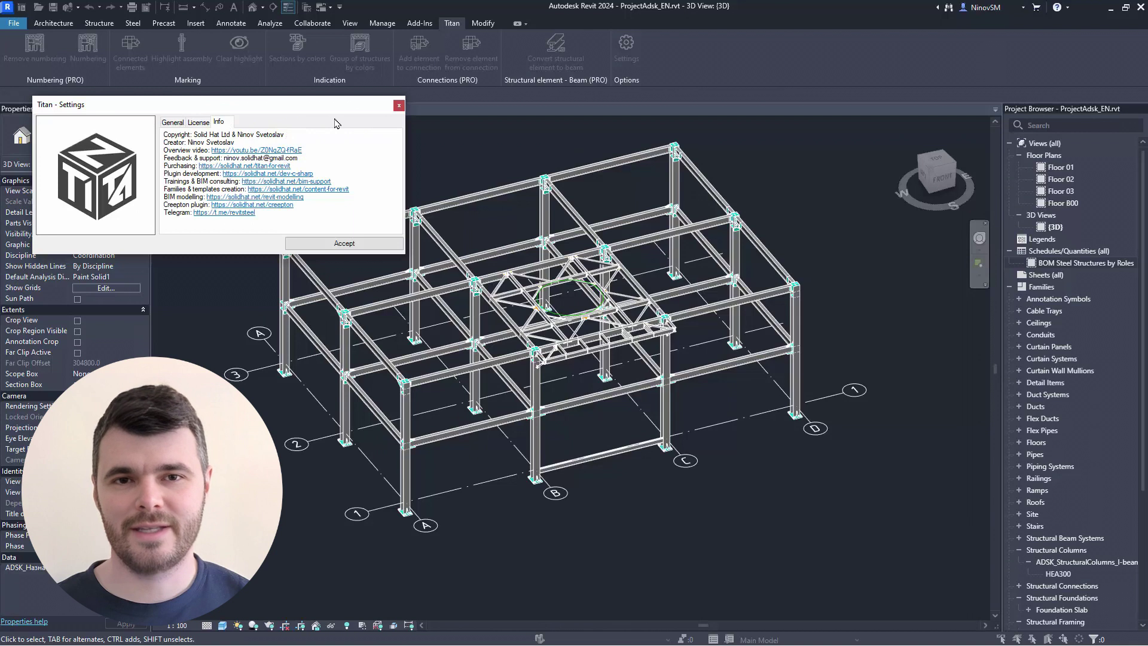